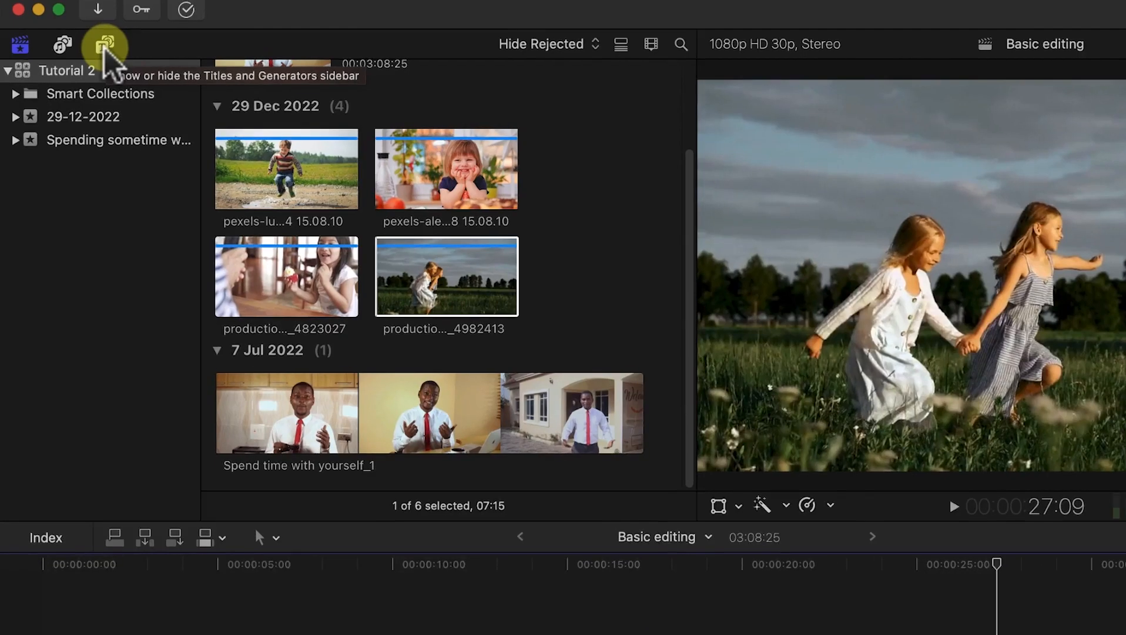
- Browse the available titles in the 3D, 3D Cinematic, 360°, Build In/Out, Bumper/Opener and Credits categories
{"action": "left_click", "coordinate": [104, 46]}
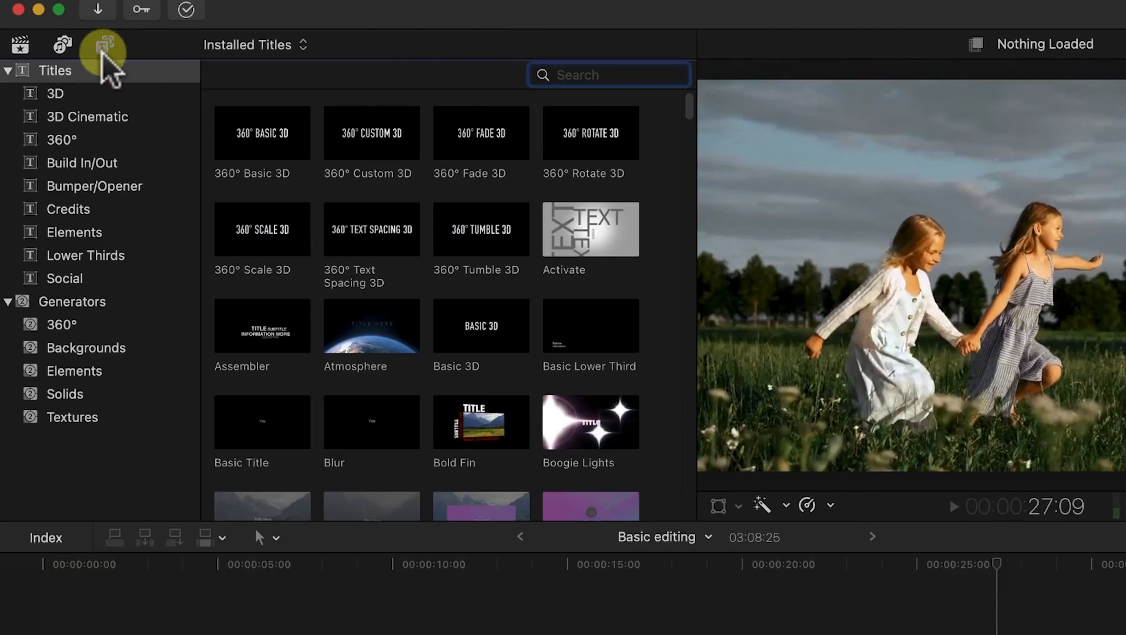
{"action": "left_click", "coordinate": [100, 91]}
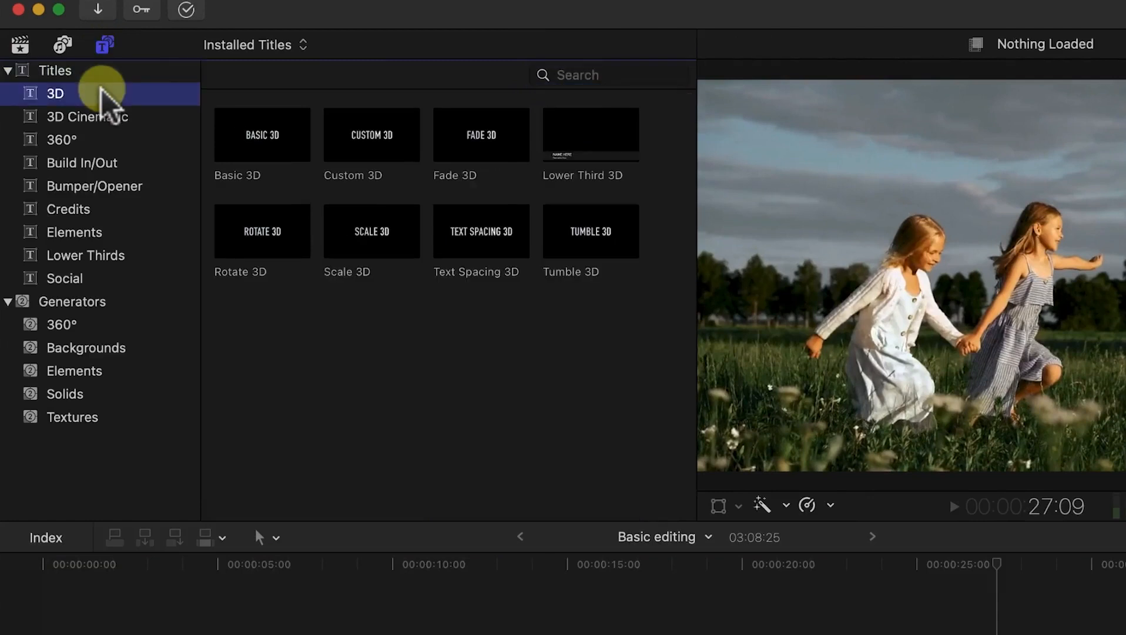
{"action": "left_click", "coordinate": [114, 120]}
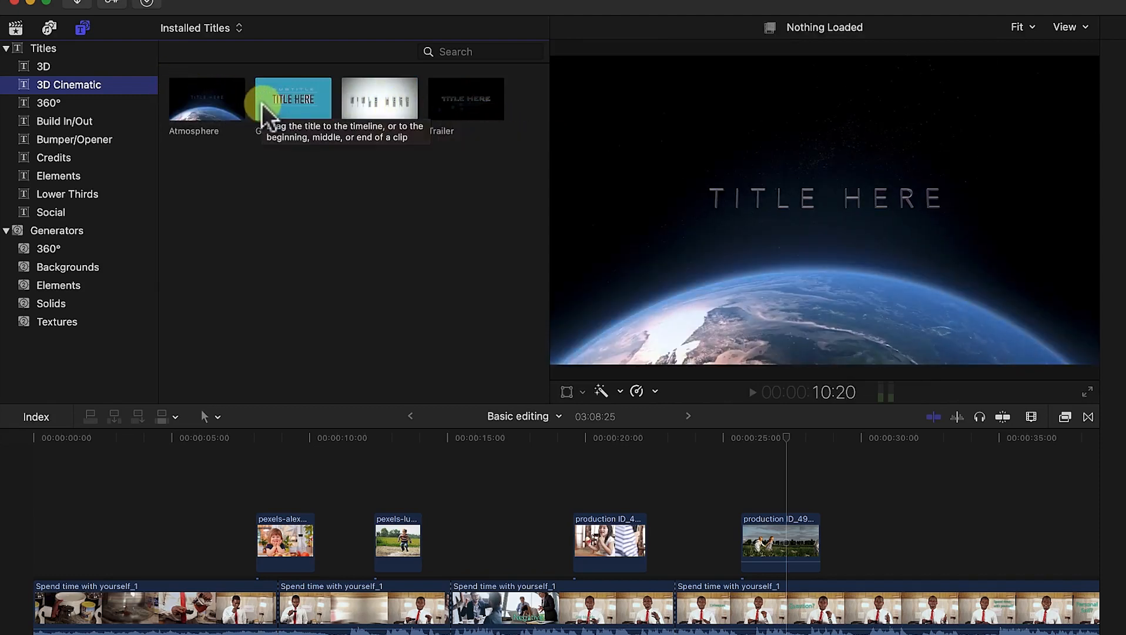
{"action": "left_click", "coordinate": [44, 105]}
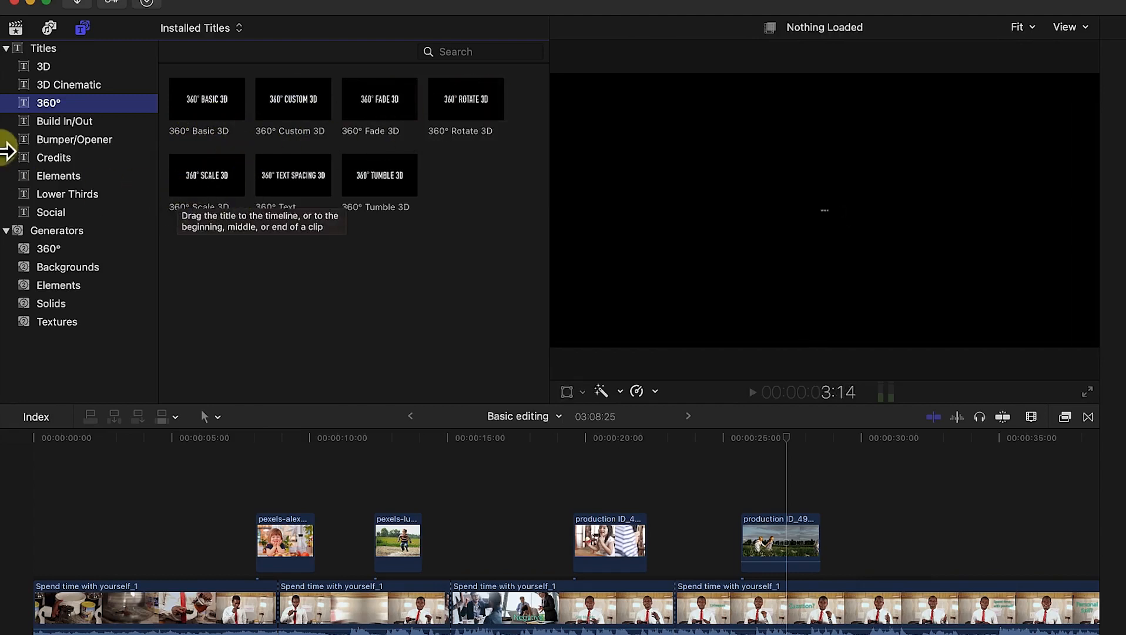
{"action": "left_click", "coordinate": [66, 120]}
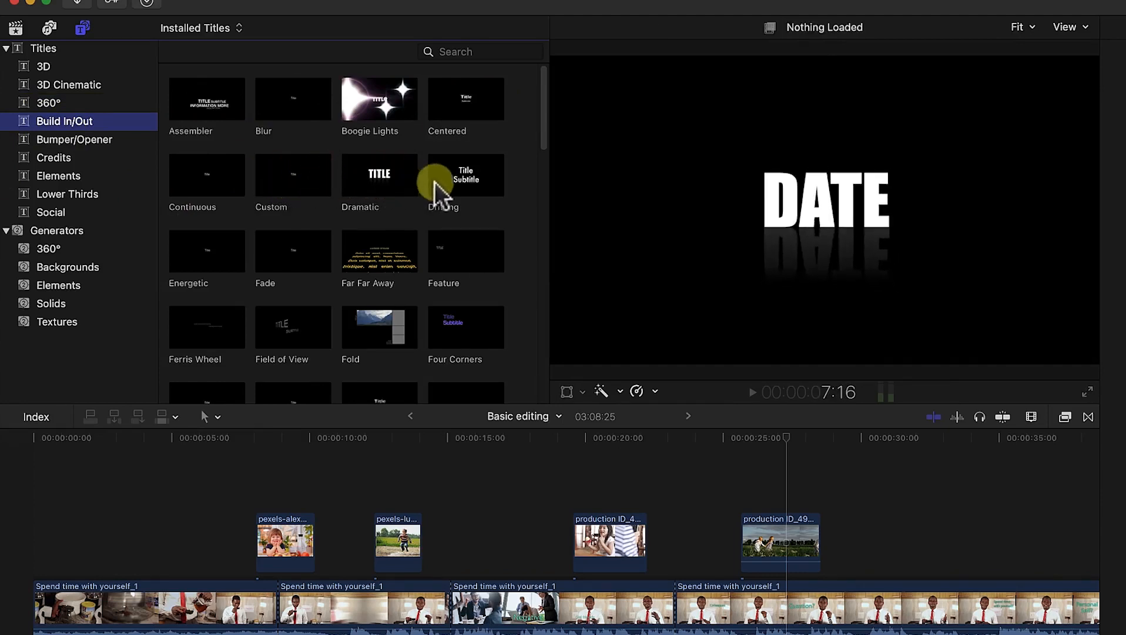
{"action": "left_click", "coordinate": [56, 141]}
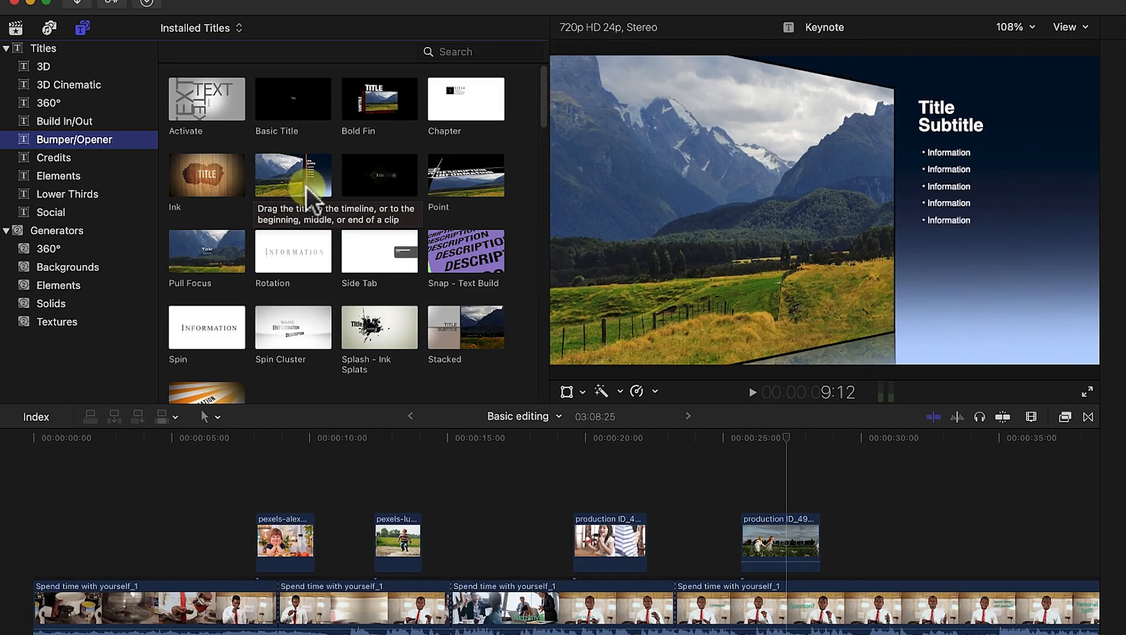
{"action": "left_click", "coordinate": [58, 161]}
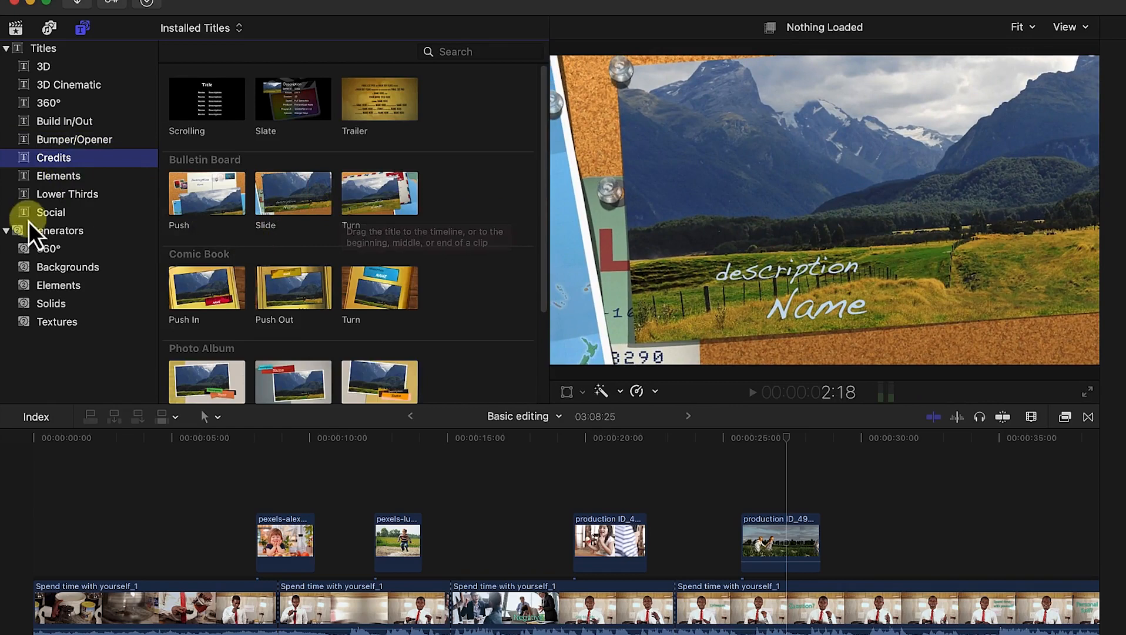
- Look through the Lower Thirds titles, previewing the Bulletin Board Right and Boxes Bug designs
{"action": "left_click", "coordinate": [54, 200]}
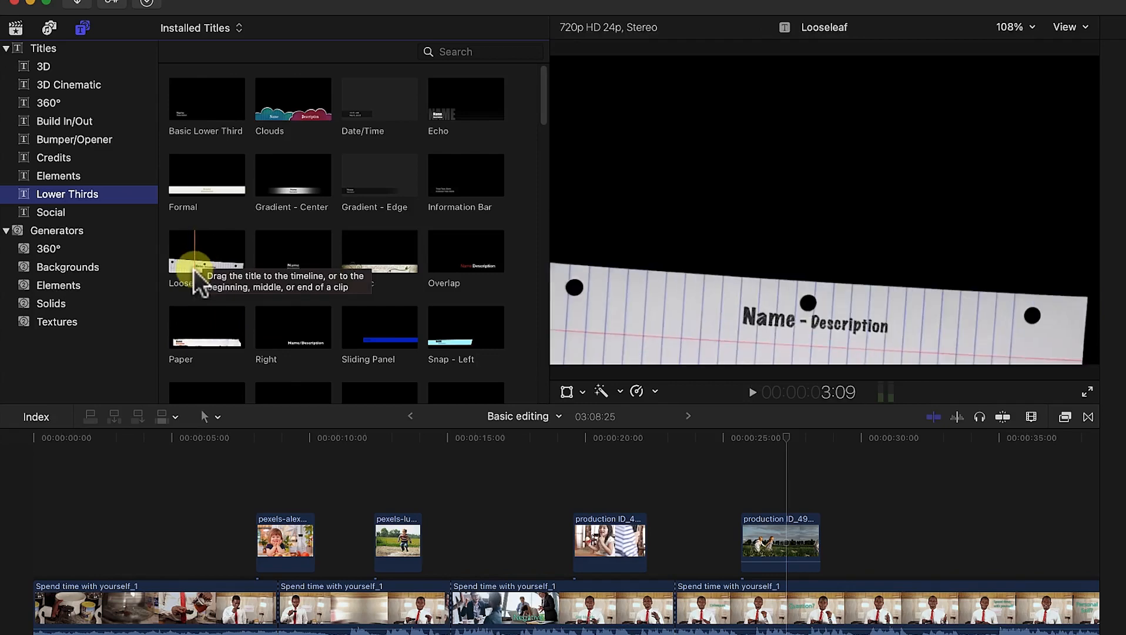
{"action": "scroll", "coordinate": [326, 196], "scroll_direction": "down", "scroll_amount": 5}
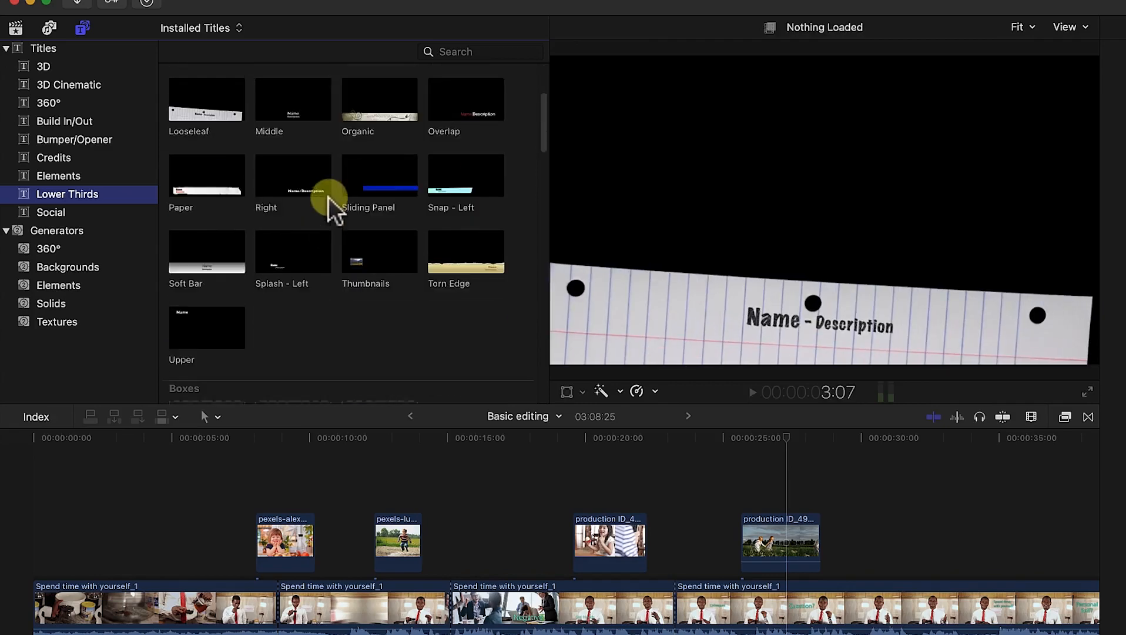
{"action": "scroll", "coordinate": [294, 221], "scroll_direction": "down", "scroll_amount": 4}
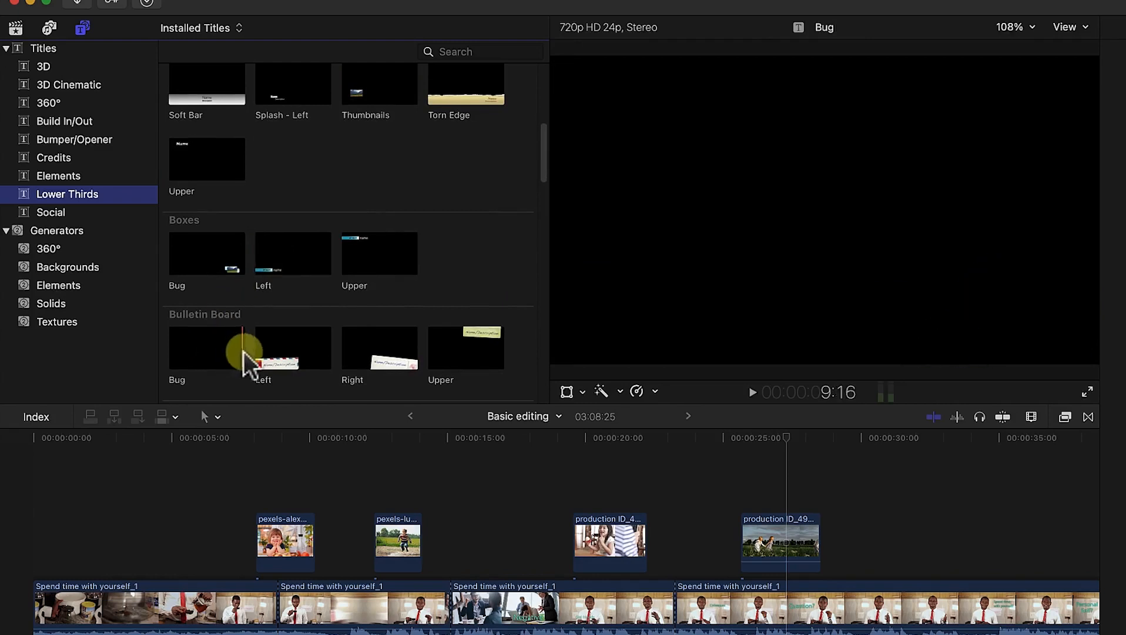
{"action": "left_click", "coordinate": [383, 365]}
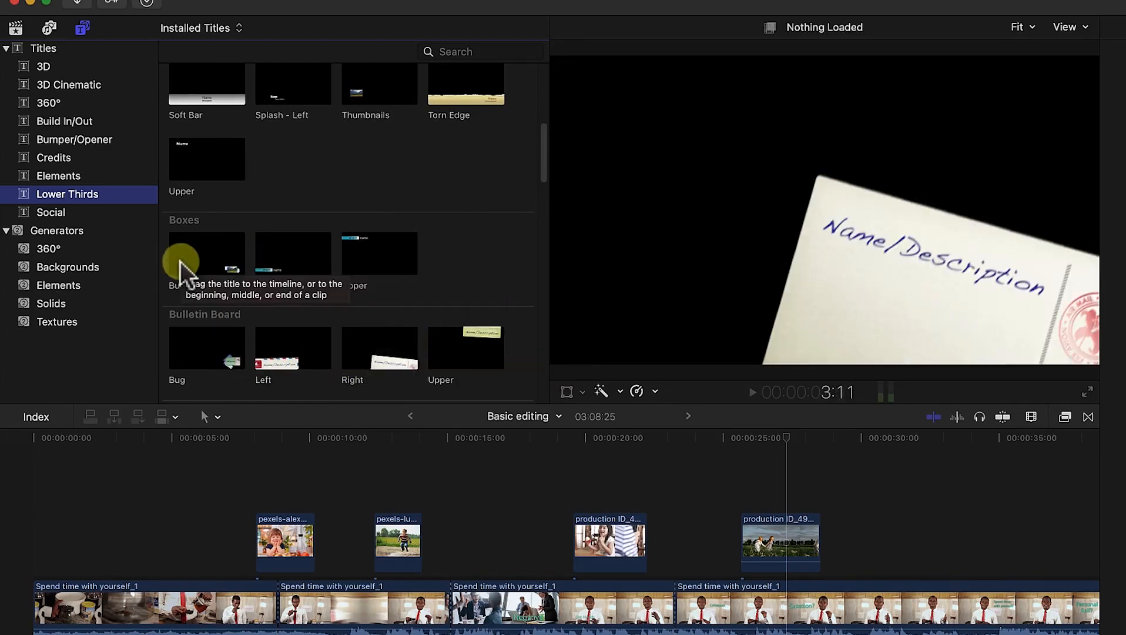
{"action": "left_click", "coordinate": [208, 259]}
{"action": "scroll", "coordinate": [210, 259], "scroll_direction": "up", "scroll_amount": 10}
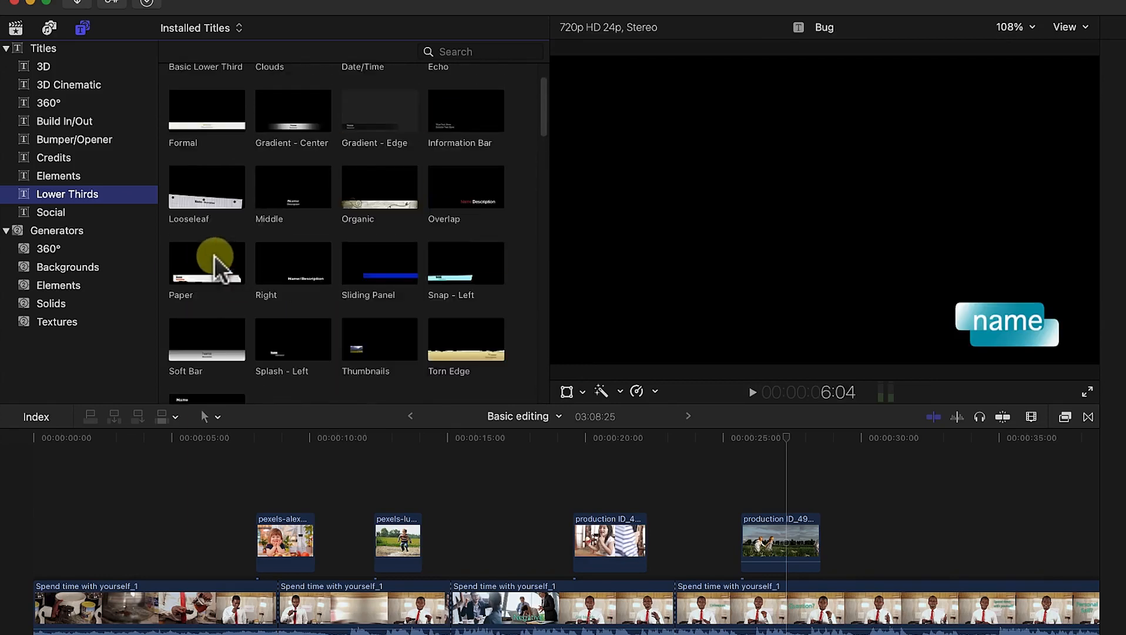
- Find Basic 3D among all titles and place it above the main video at the start of the timeline
{"action": "left_click", "coordinate": [50, 54]}
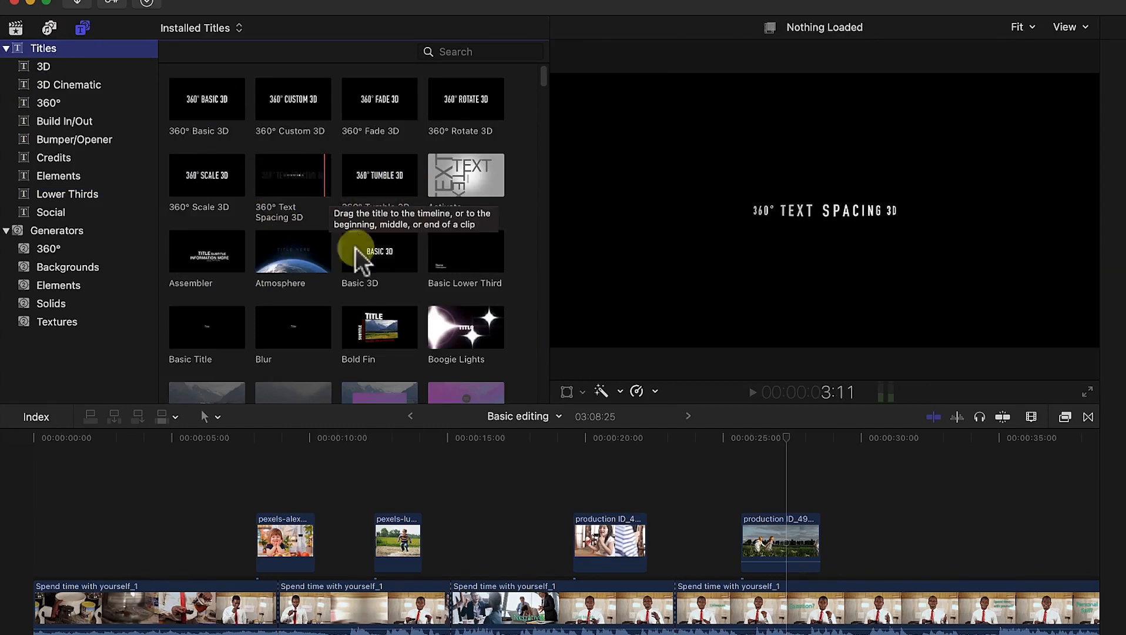
{"action": "left_click", "coordinate": [363, 252]}
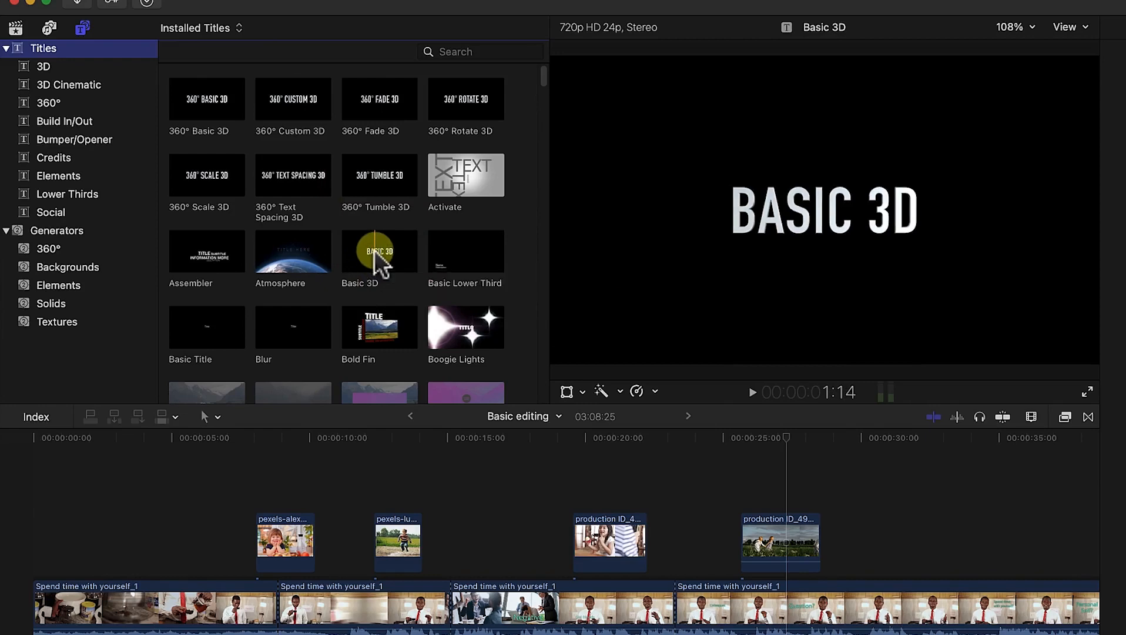
{"action": "left_click_drag", "start_coordinate": [374, 253], "coordinate": [23, 581]}
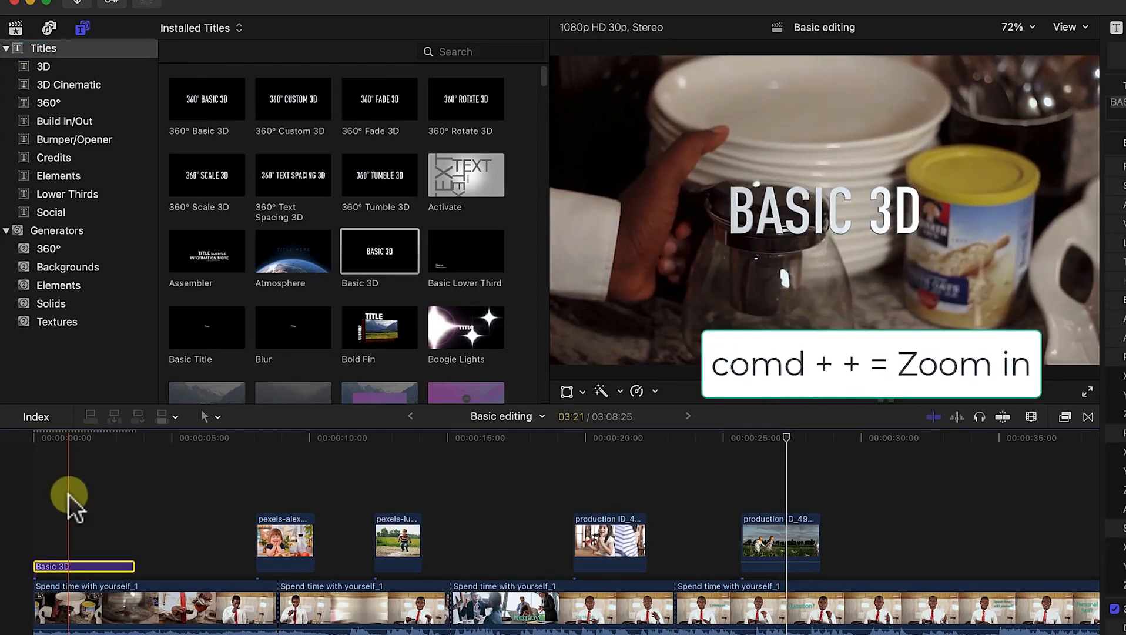
- Extend the Basic 3D title's end to about 6 seconds and trim its start to about 2 seconds, making it 4:09 long
{"action": "key", "text": "super+equal"}
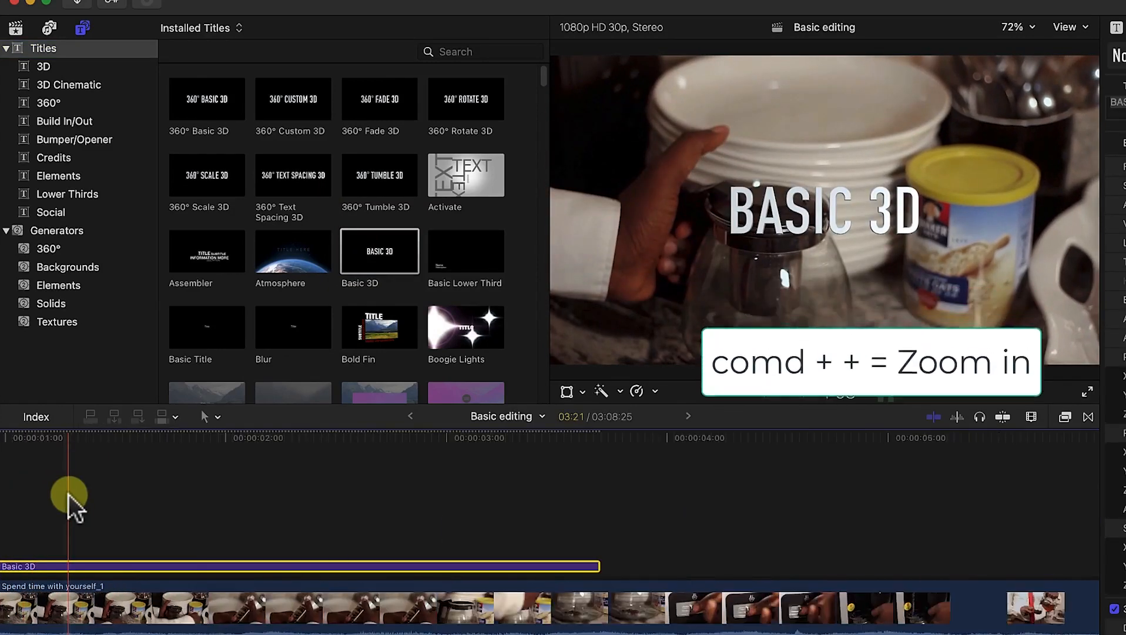
{"action": "key", "text": "super+minus"}
{"action": "key", "text": "super+minus"}
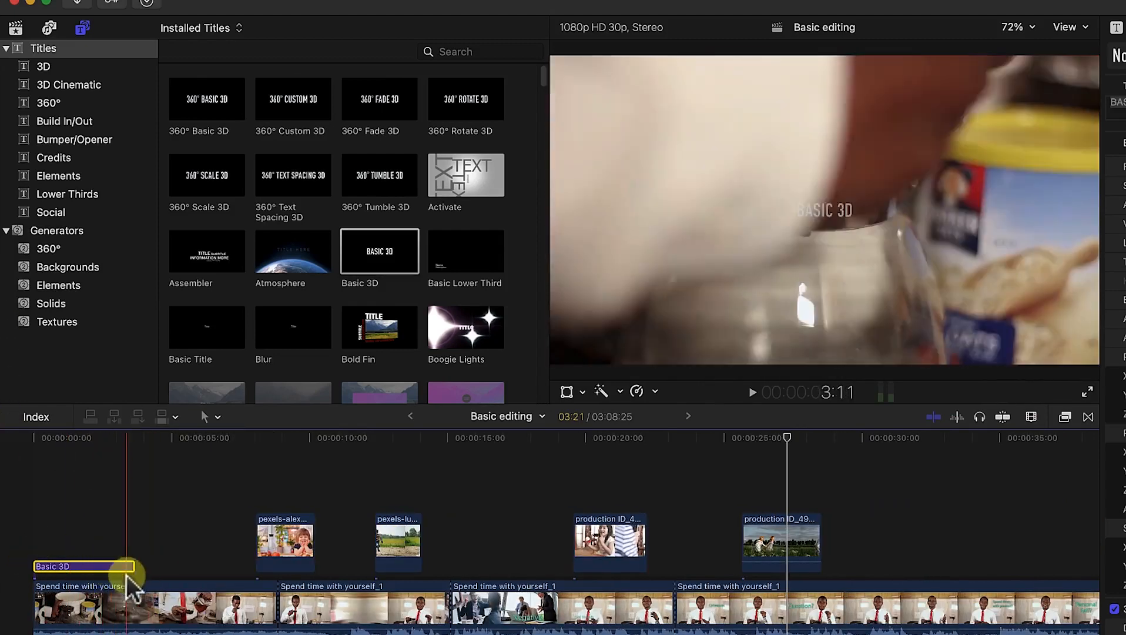
{"action": "left_click_drag", "start_coordinate": [133, 567], "coordinate": [201, 566]}
{"action": "left_click_drag", "start_coordinate": [34, 566], "coordinate": [86, 563]}
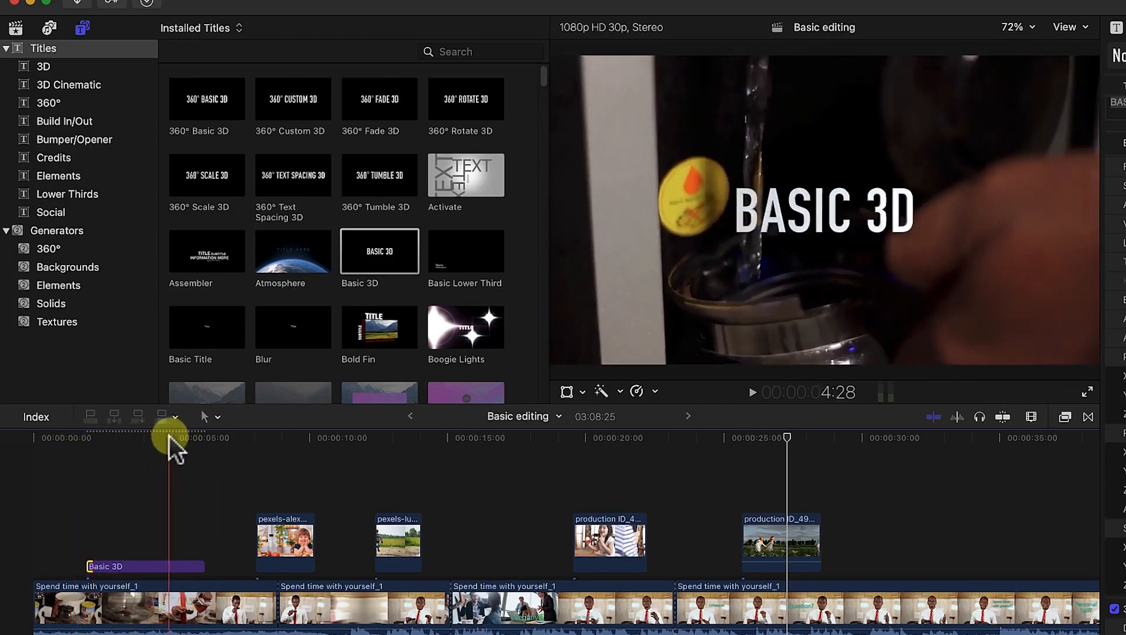
- Select the Basic 3D title on the timeline and collapse its Basic, 3D Text and Material settings
{"action": "left_click", "coordinate": [150, 566]}
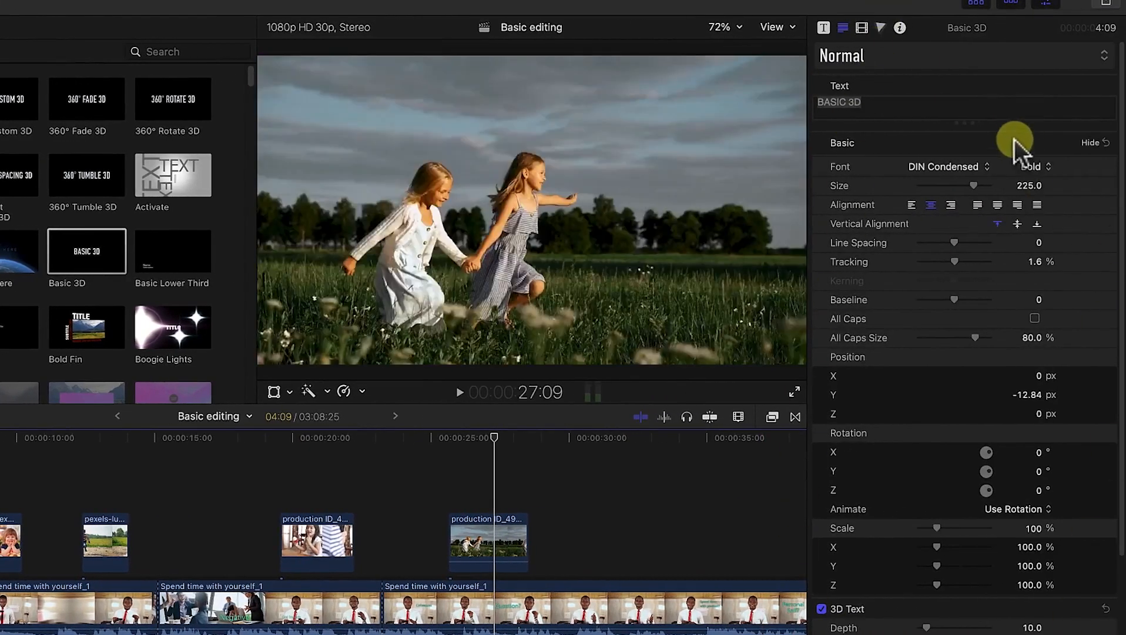
{"action": "left_click", "coordinate": [1102, 143]}
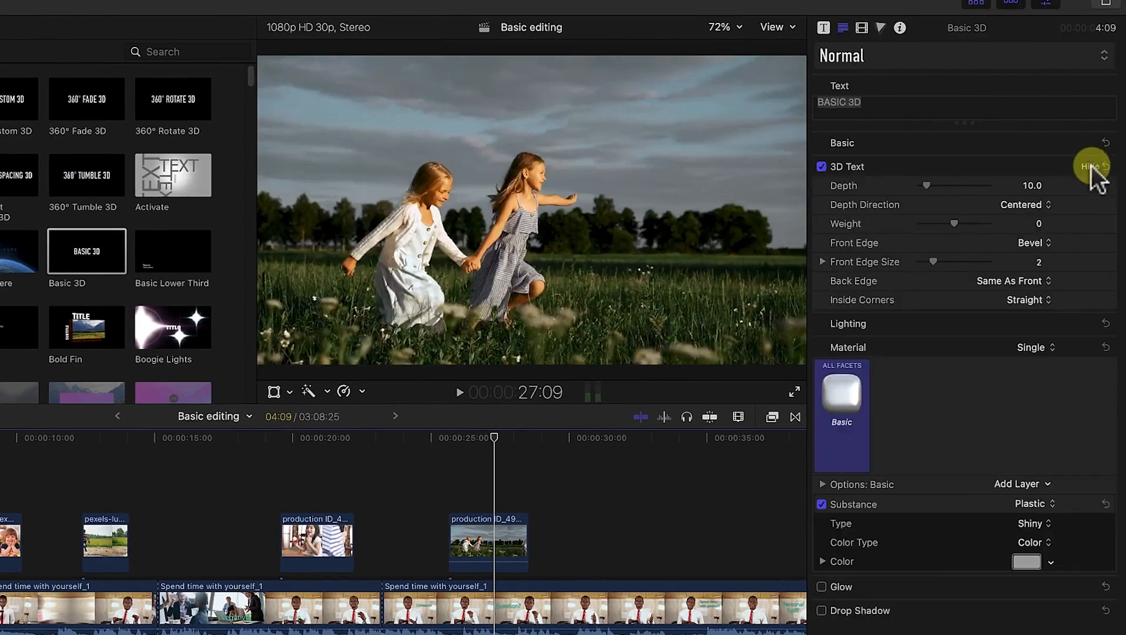
{"action": "left_click", "coordinate": [1091, 166]}
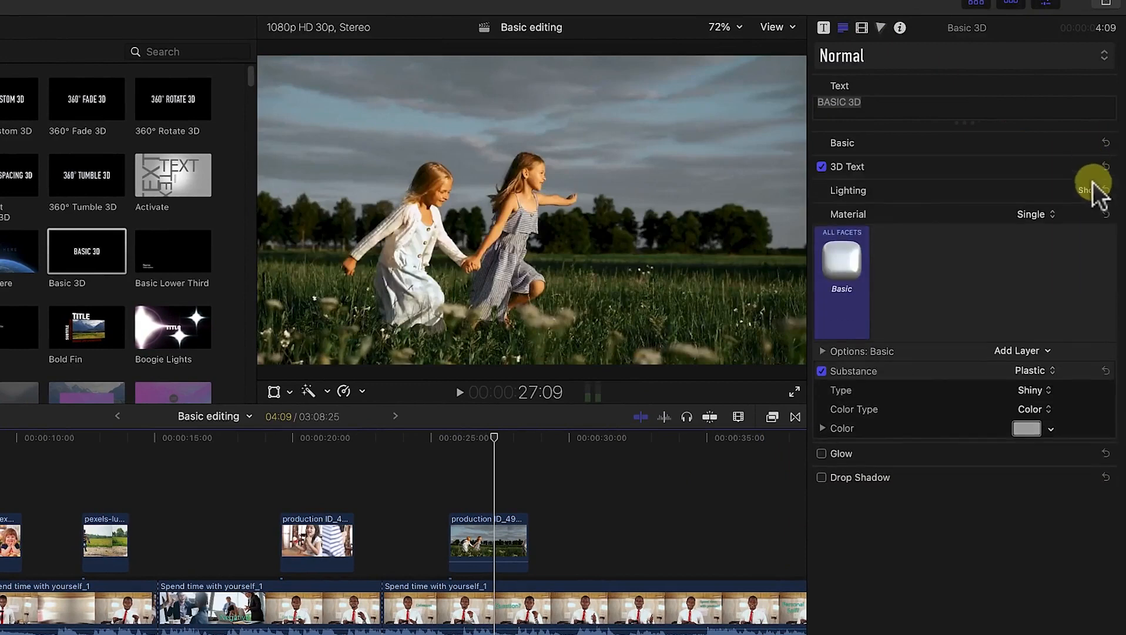
{"action": "left_click", "coordinate": [1092, 215]}
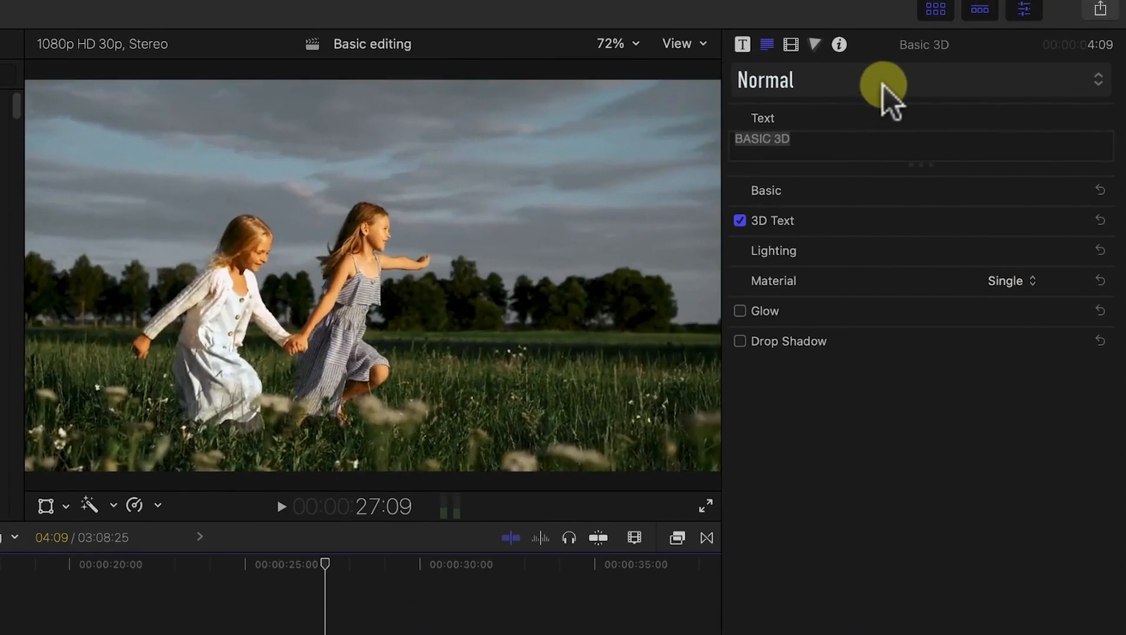
- Look through the 2D style presets available for the title, without applying one
{"action": "left_click", "coordinate": [884, 85]}
{"action": "mouse_move", "coordinate": [886, 160]}
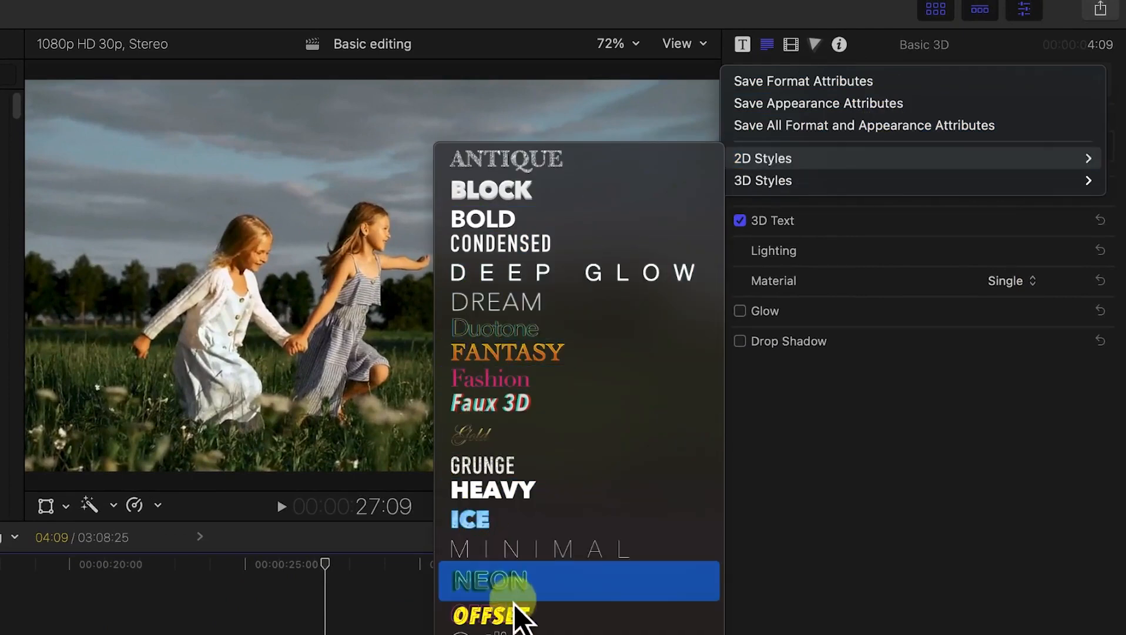
{"action": "left_click", "coordinate": [325, 567]}
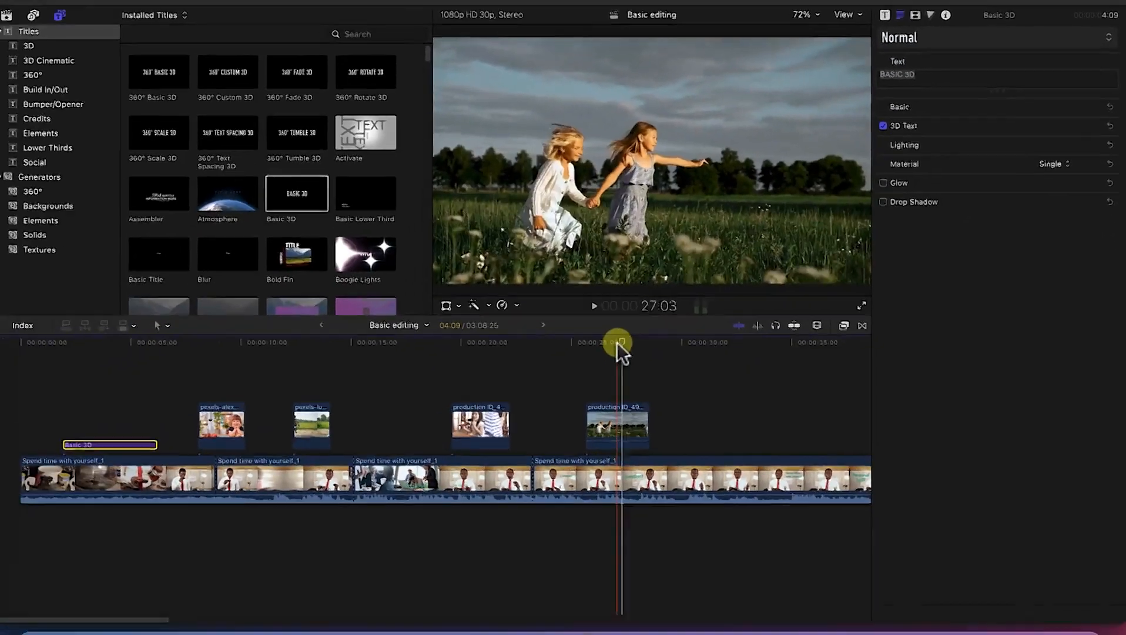
- Move the playhead over the title at about 3:04 and replace its text with "Welcome to My Channel"
{"action": "left_click_drag", "start_coordinate": [617, 342], "coordinate": [91, 342]}
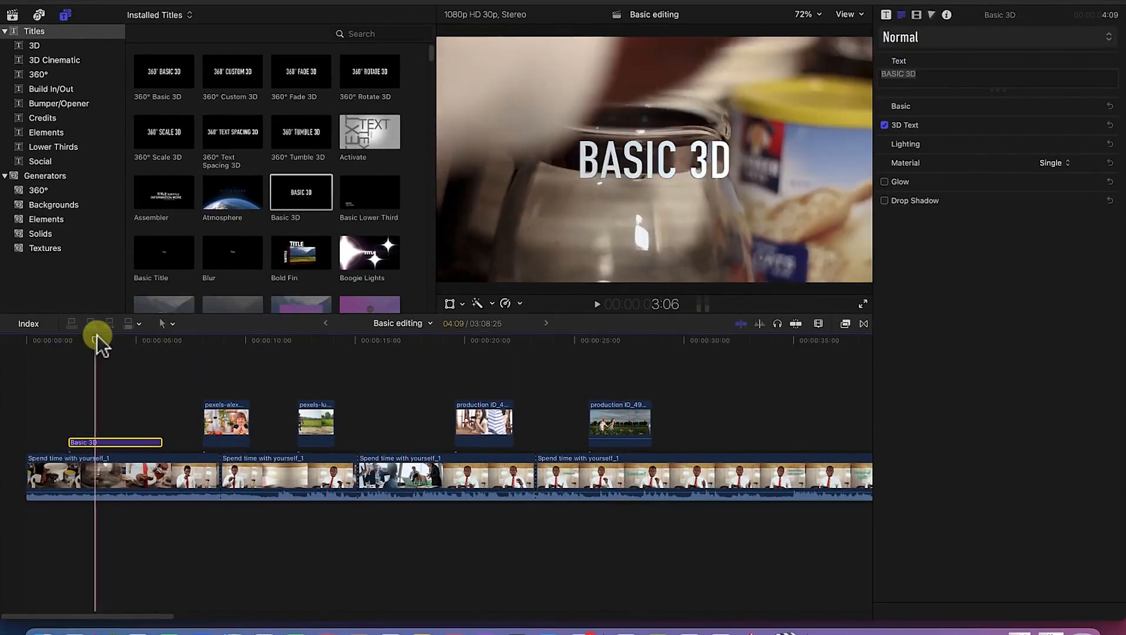
{"action": "left_click", "coordinate": [662, 153]}
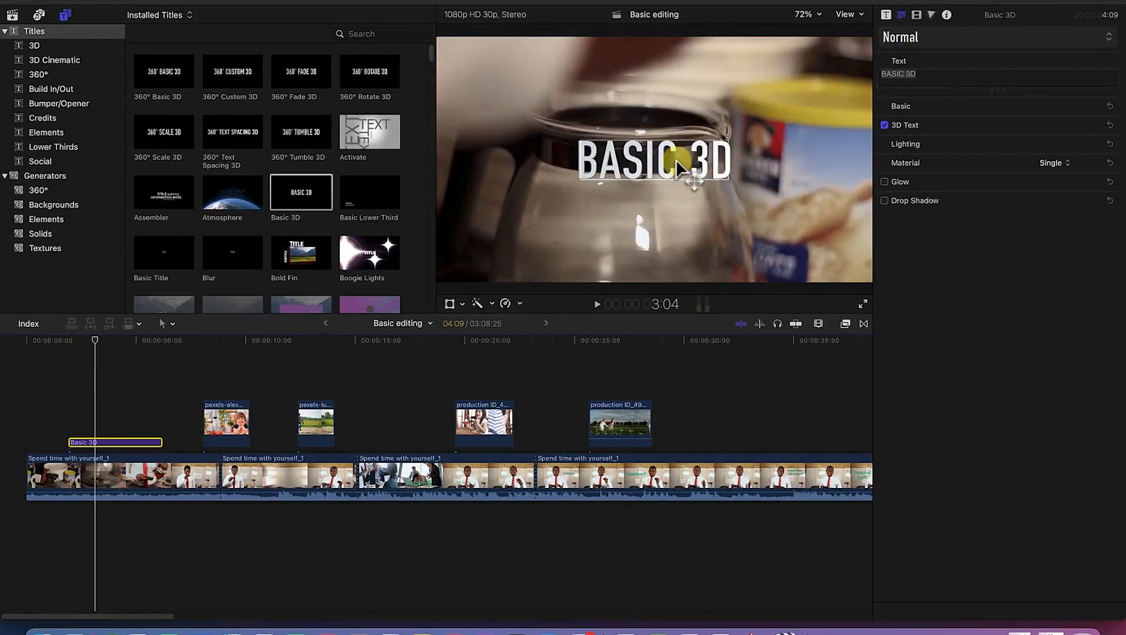
{"action": "left_click", "coordinate": [932, 77]}
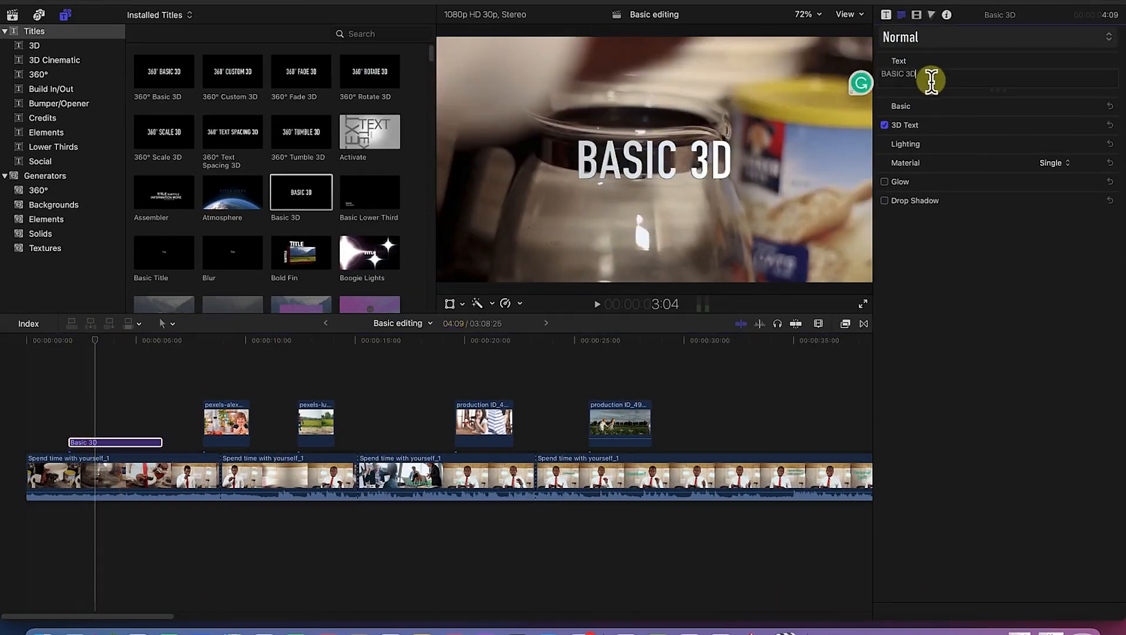
{"action": "key", "text": "BackSpace"}
{"action": "key", "text": "BackSpace"}
{"action": "key", "text": "BackSpace"}
{"action": "key", "text": "BackSpace"}
{"action": "key", "text": "BackSpace"}
{"action": "key", "text": "BackSpace"}
{"action": "key", "text": "BackSpace"}
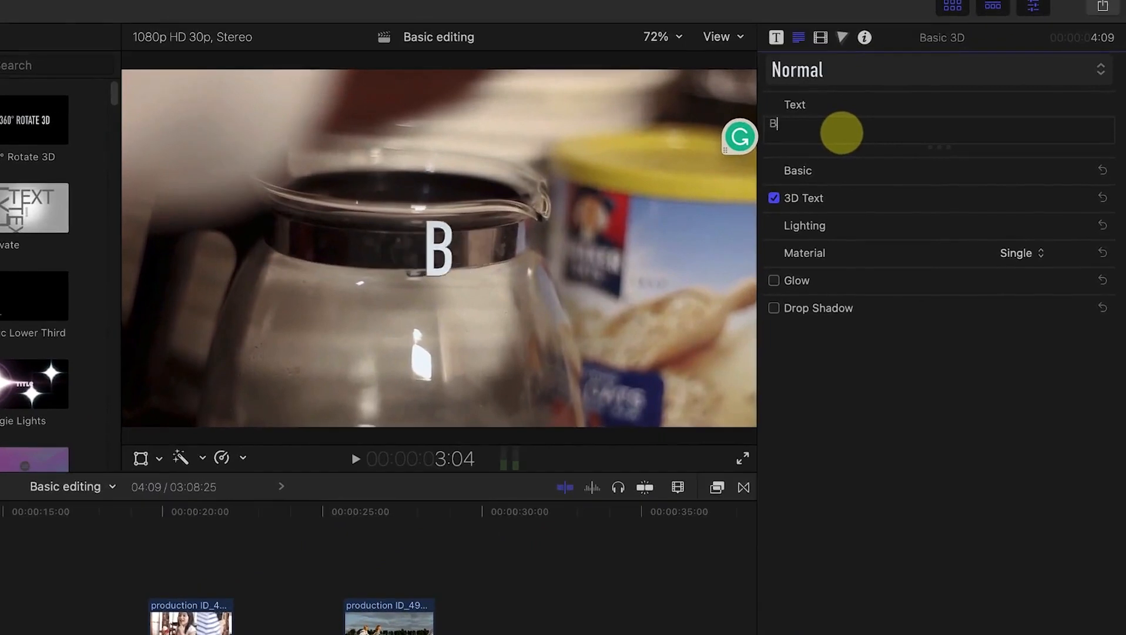
{"action": "type", "text": "Welcom"}
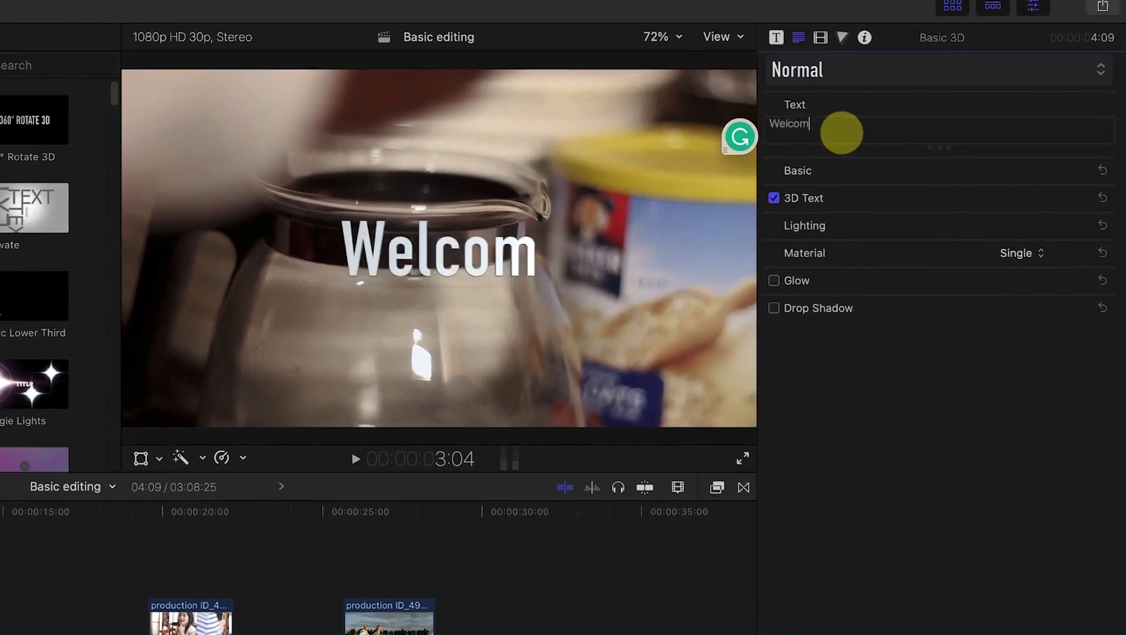
{"action": "type", "text": "e to My Channel"}
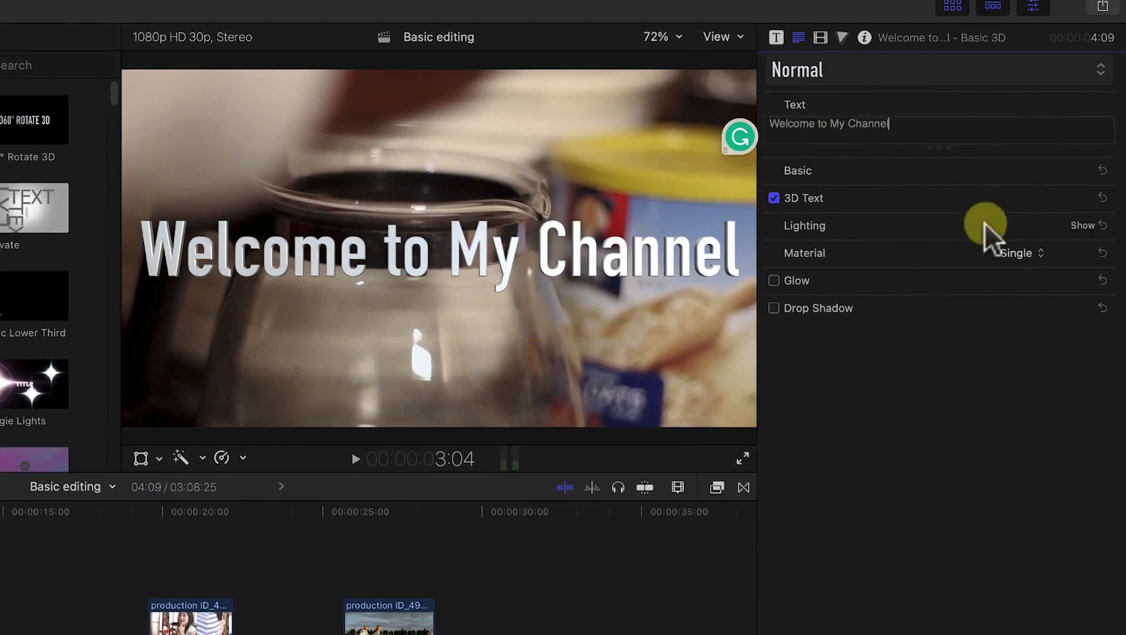
- Apply the Bold 2D style to the "Welcome to My Channel" title
{"action": "left_click", "coordinate": [881, 81]}
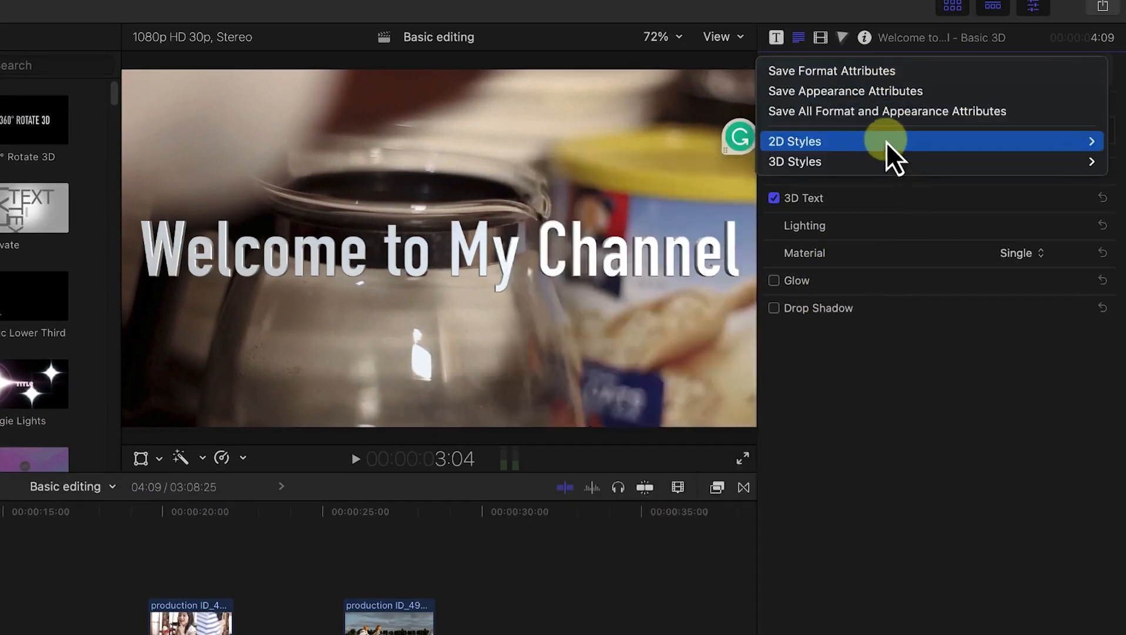
{"action": "mouse_move", "coordinate": [886, 141]}
{"action": "left_click", "coordinate": [592, 193]}
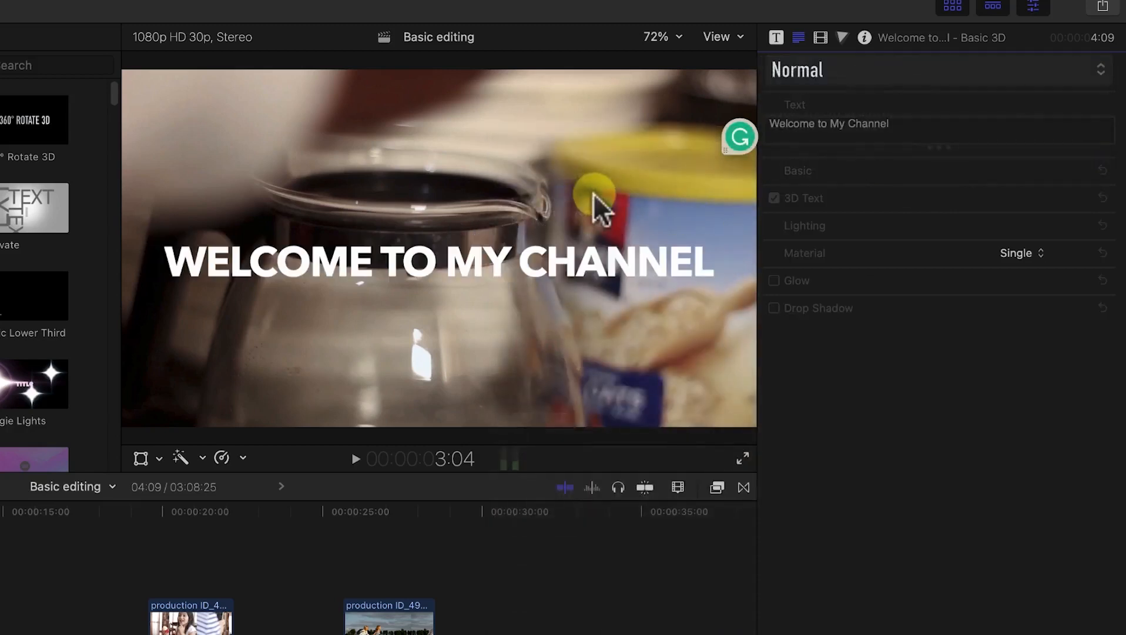
- Apply the Offset 2D style to the "Welcome to My Channel" title
{"action": "left_click", "coordinate": [959, 76]}
{"action": "mouse_move", "coordinate": [823, 141]}
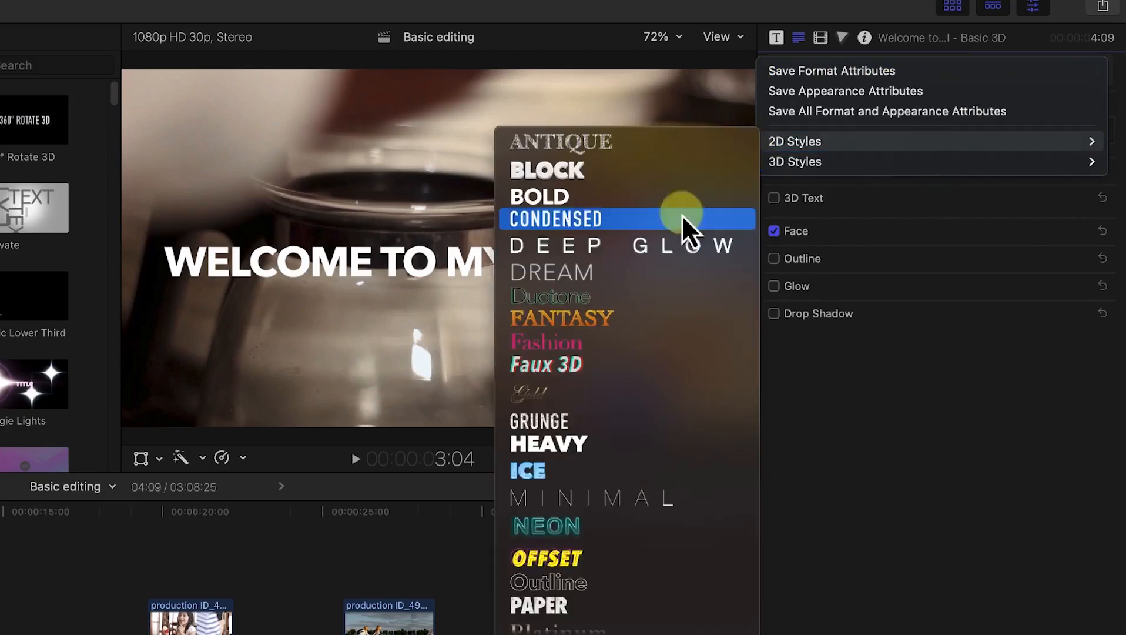
{"action": "left_click", "coordinate": [549, 557]}
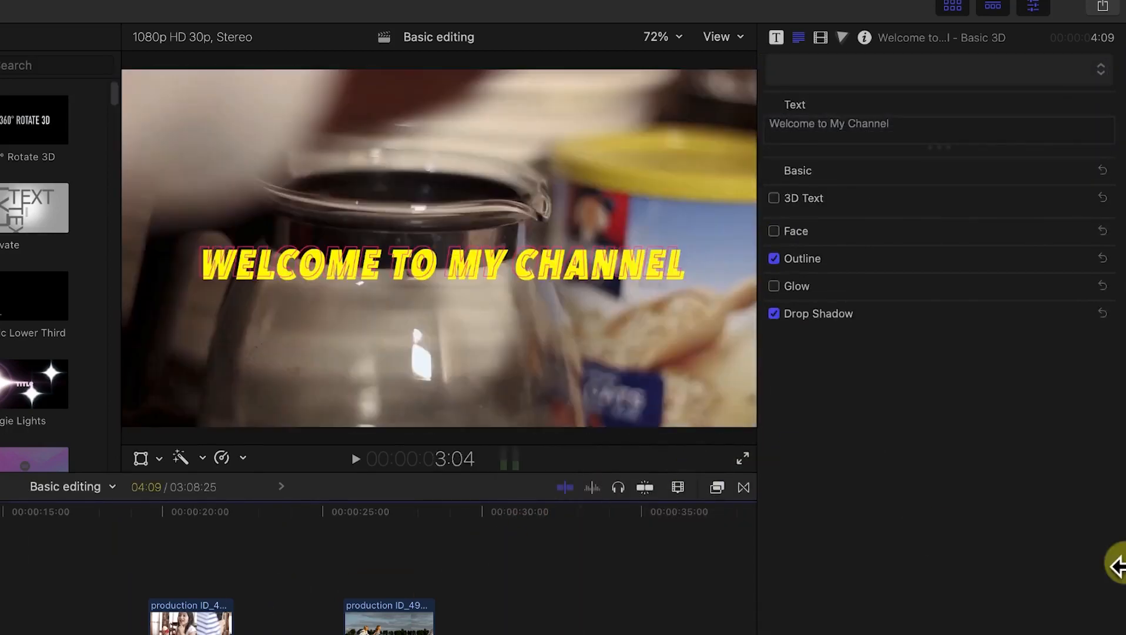
- Apply the Condensed 2D style to the "Welcome to My Channel" title
{"action": "left_click", "coordinate": [920, 77]}
{"action": "mouse_move", "coordinate": [904, 139]}
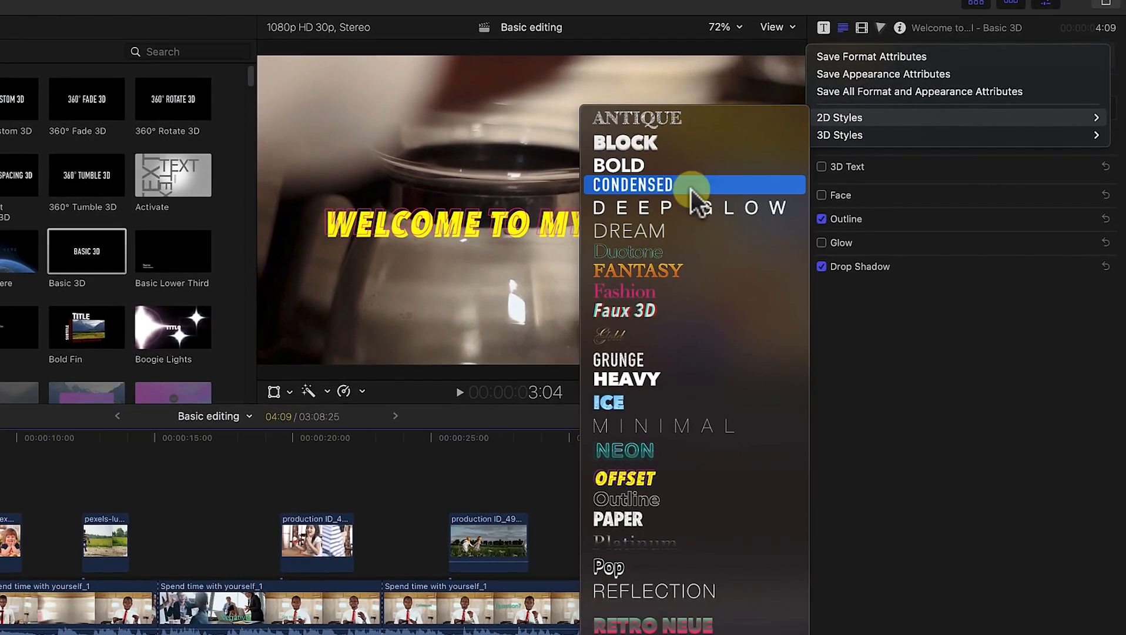
{"action": "left_click", "coordinate": [690, 188]}
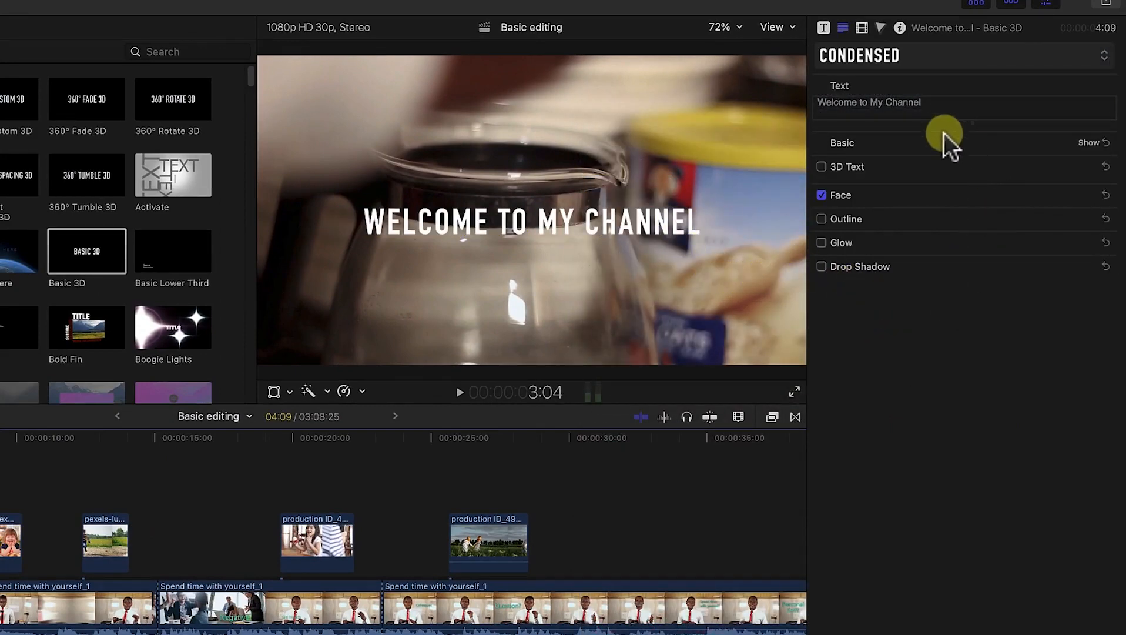
- Apply the Glossy Green 3D style to the "Welcome to My Channel" title
{"action": "left_click", "coordinate": [950, 64]}
{"action": "mouse_move", "coordinate": [921, 137]}
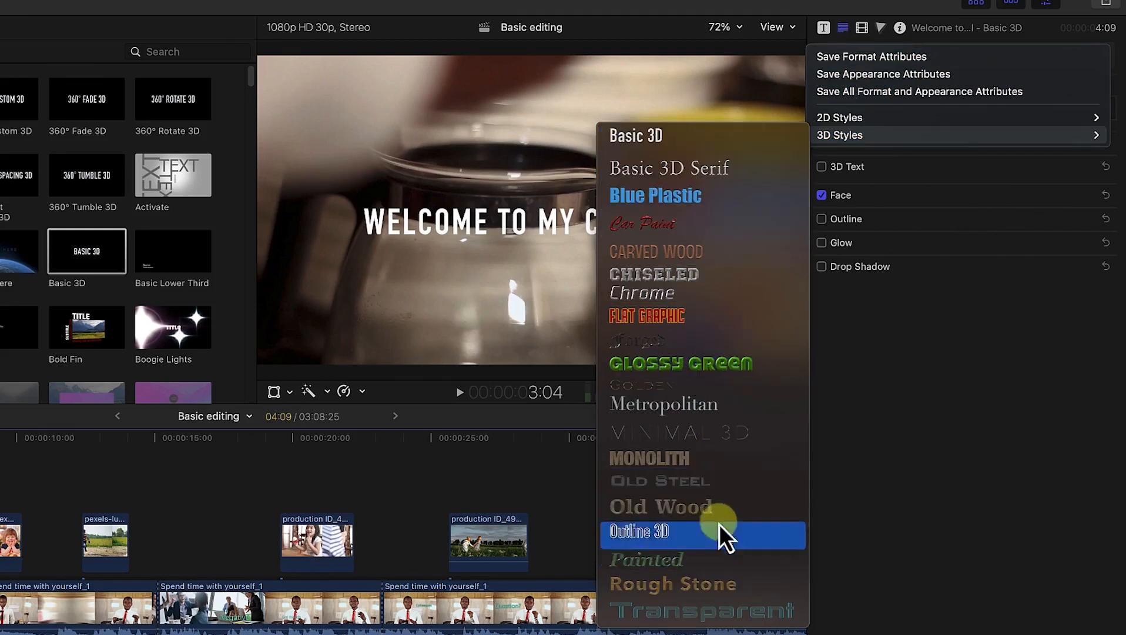
{"action": "left_click", "coordinate": [713, 373]}
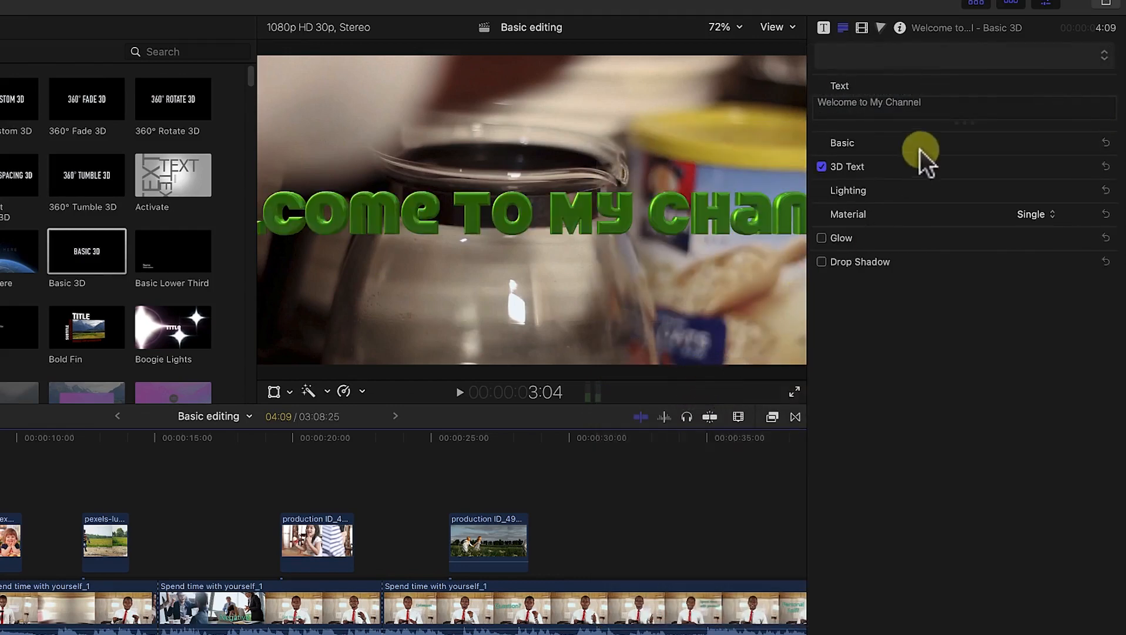
- Apply the Basic 3D style from the 3D styles to the "Welcome to My Channel" title
{"action": "left_click", "coordinate": [1078, 61]}
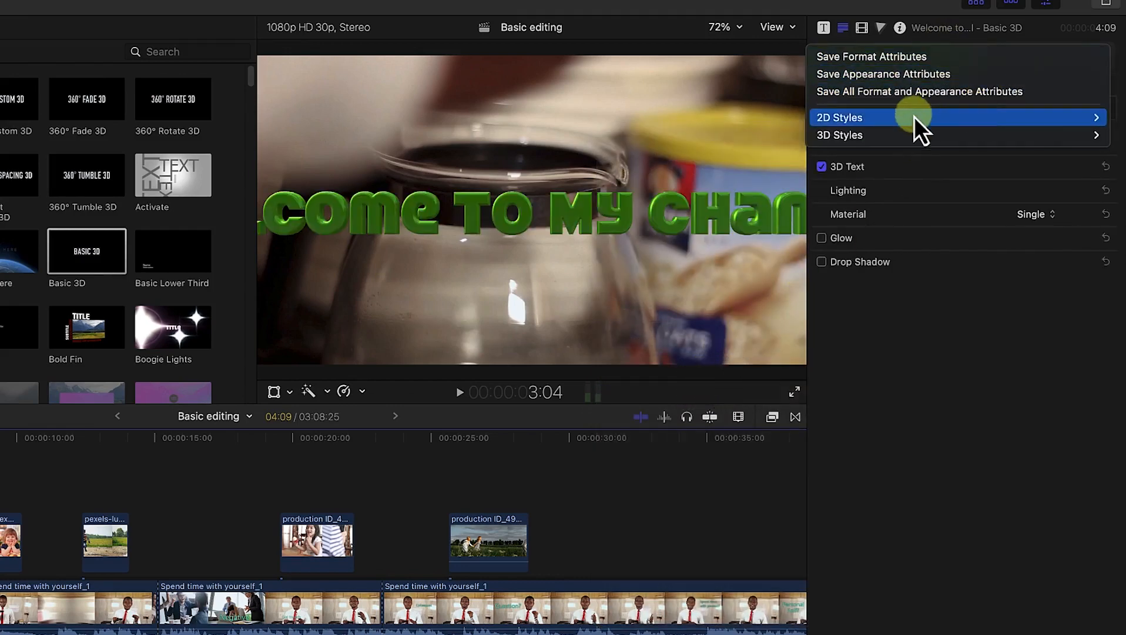
{"action": "mouse_move", "coordinate": [897, 134]}
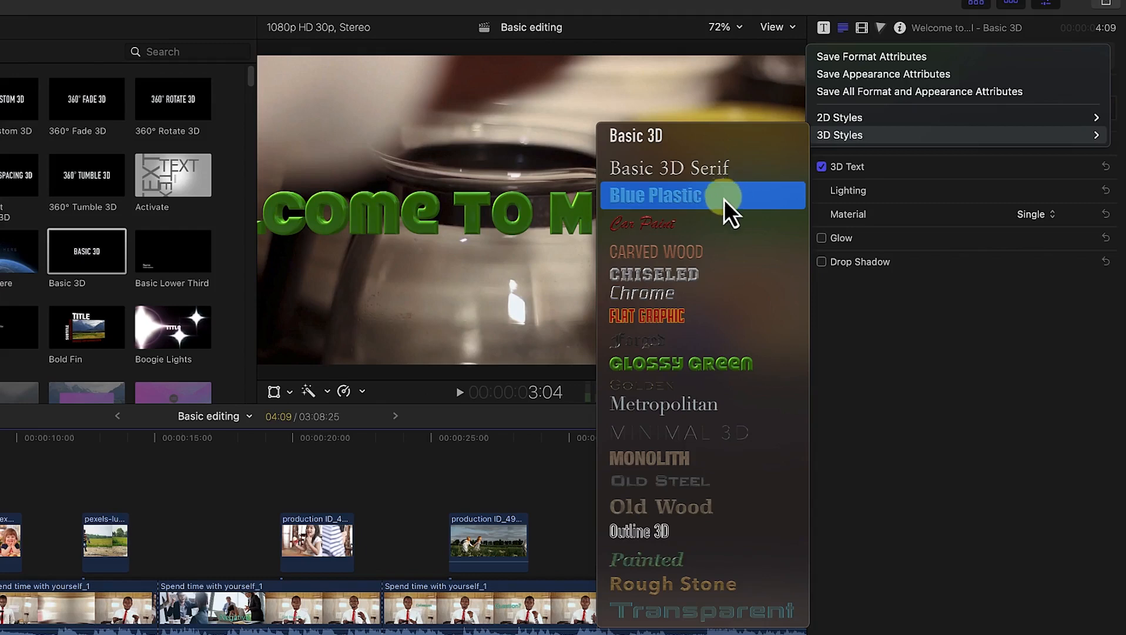
{"action": "left_click", "coordinate": [727, 132]}
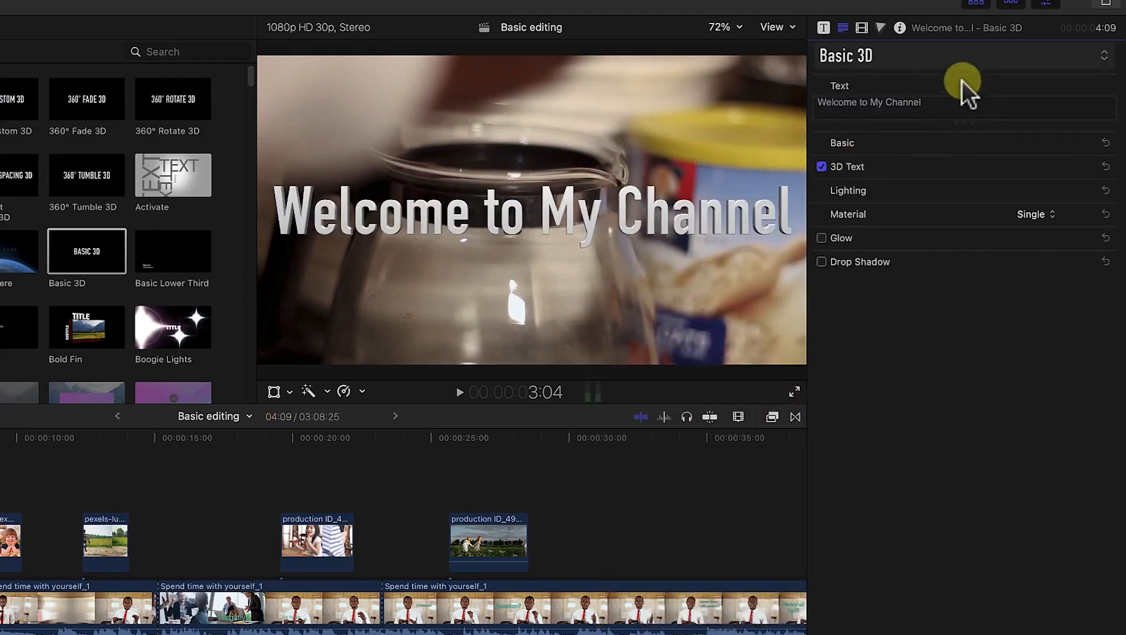
- Switch the "Welcome to My Channel" title back to the Condensed 2D style
{"action": "left_click", "coordinate": [973, 56]}
{"action": "mouse_move", "coordinate": [943, 121]}
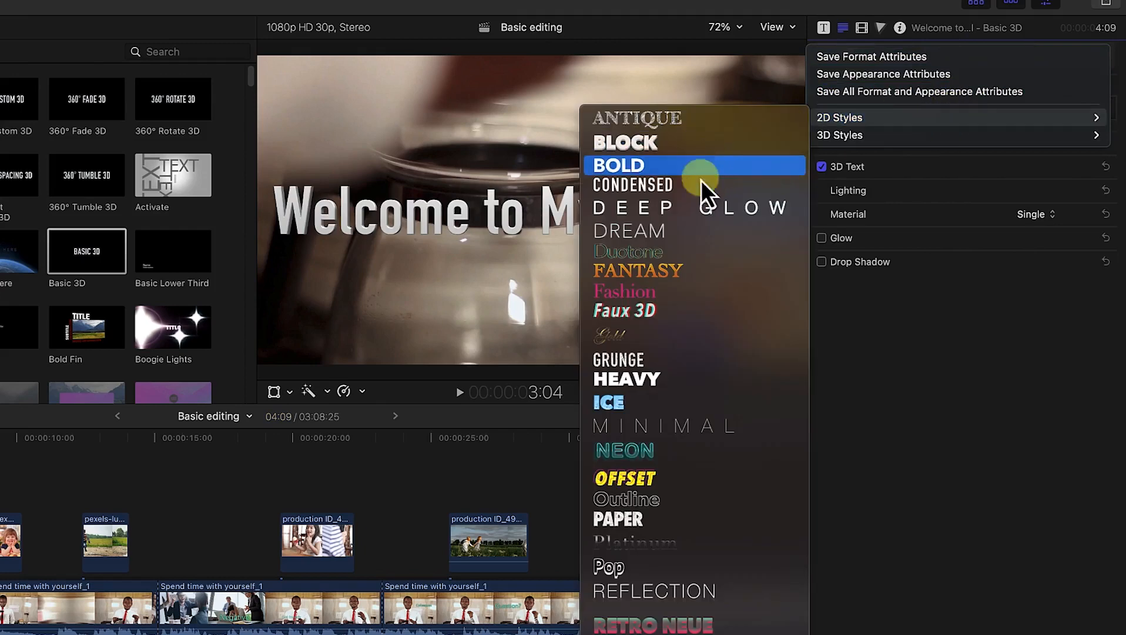
{"action": "left_click", "coordinate": [686, 184]}
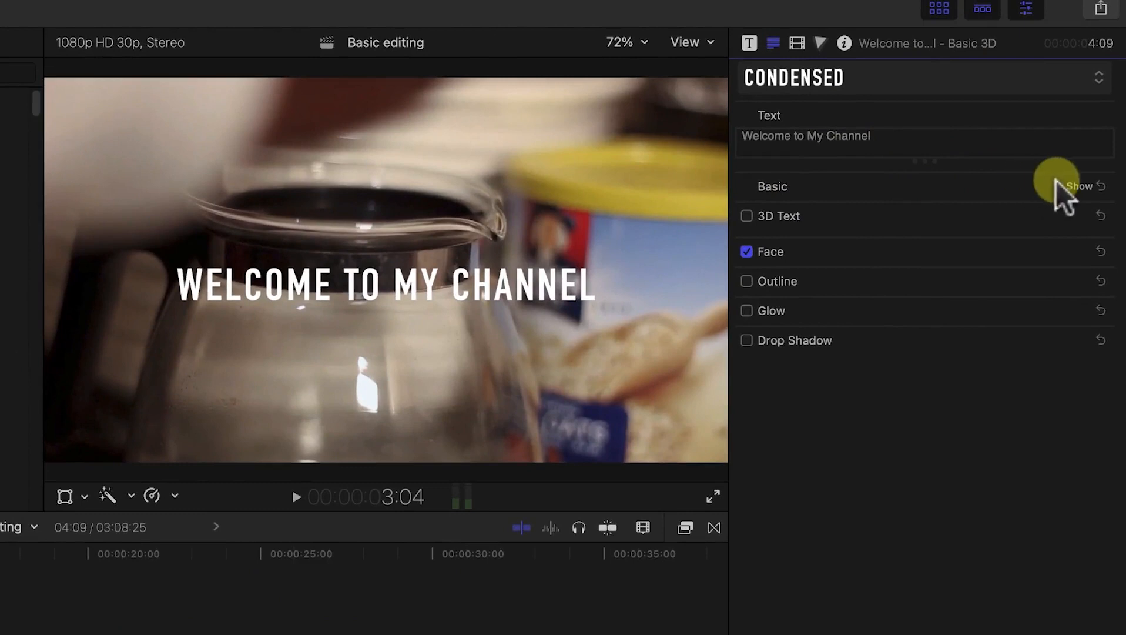
- Show the title's Basic text settings, change the font to Gaz and set the size to 147
{"action": "left_click", "coordinate": [1081, 186]}
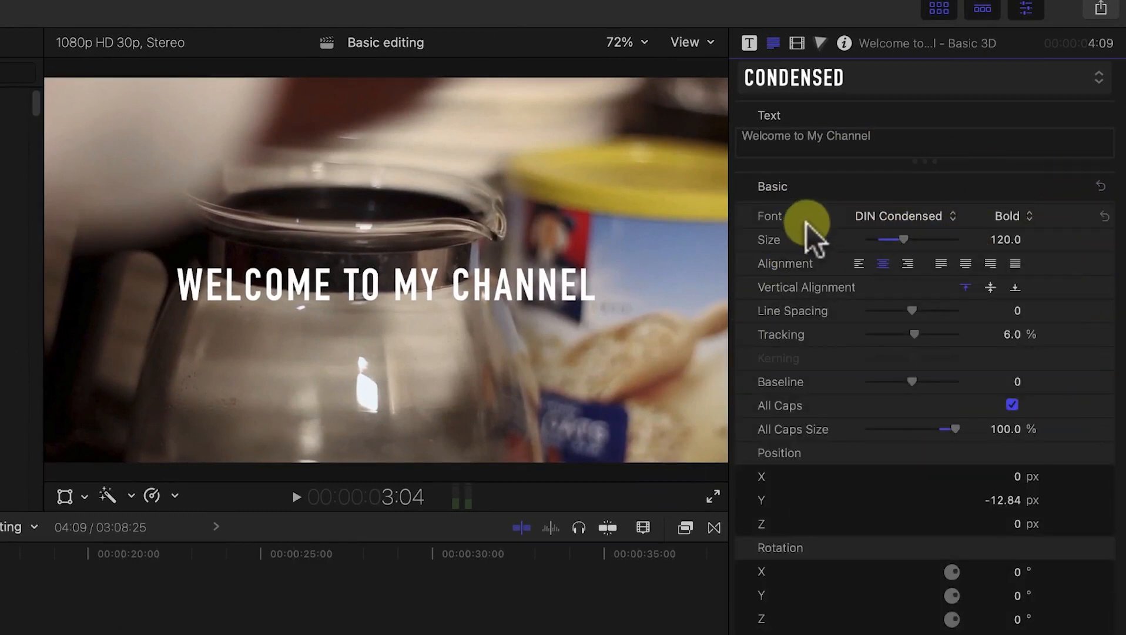
{"action": "left_click", "coordinate": [910, 216]}
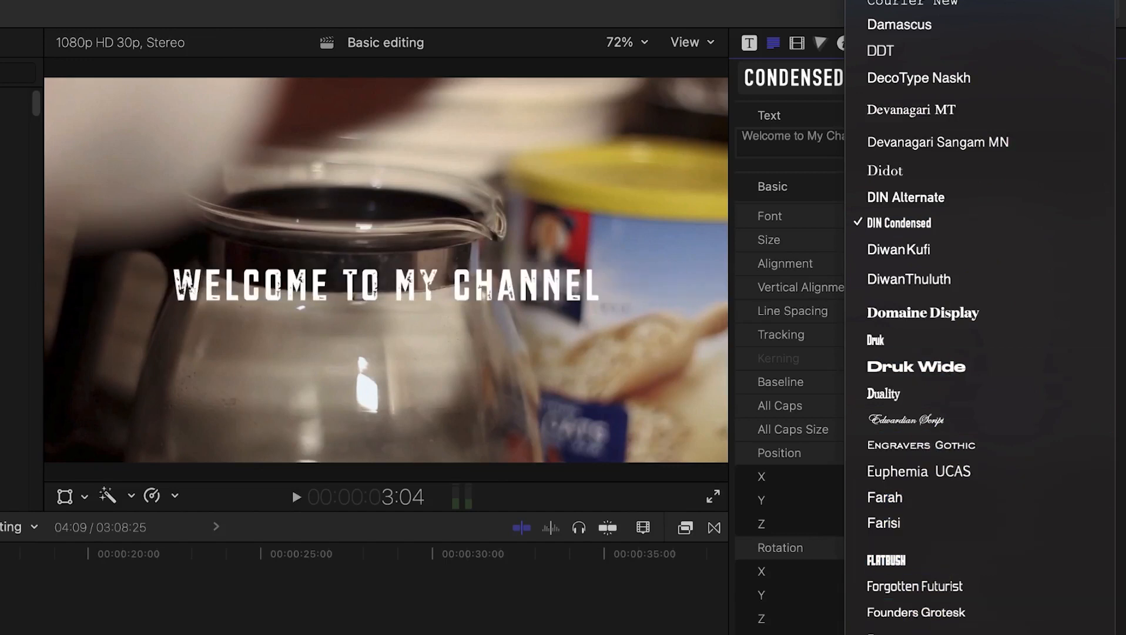
{"action": "left_click", "coordinate": [881, 634]}
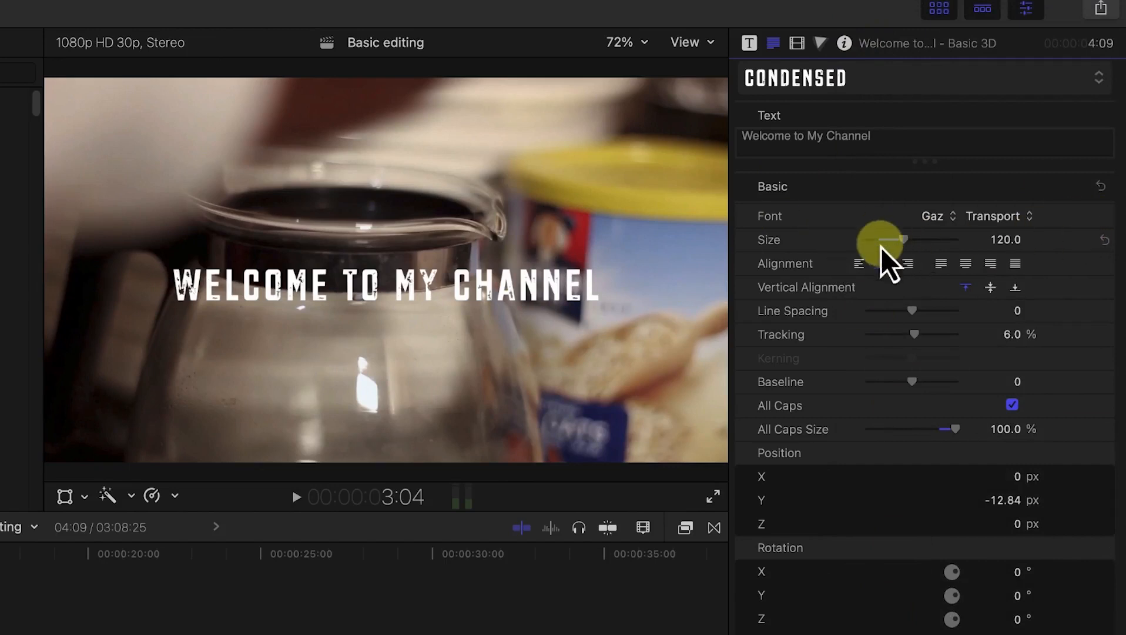
{"action": "left_click_drag", "start_coordinate": [907, 244], "coordinate": [915, 244]}
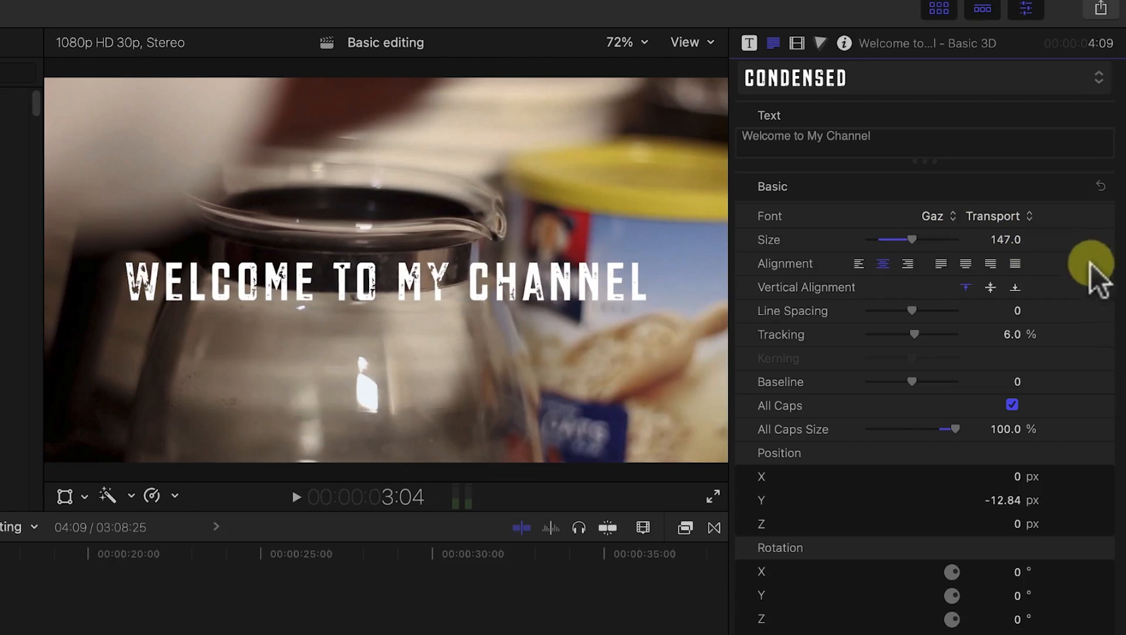
- Reset the title's Basic text settings to their defaults and set the text size to 174
{"action": "mouse_move", "coordinate": [1102, 197]}
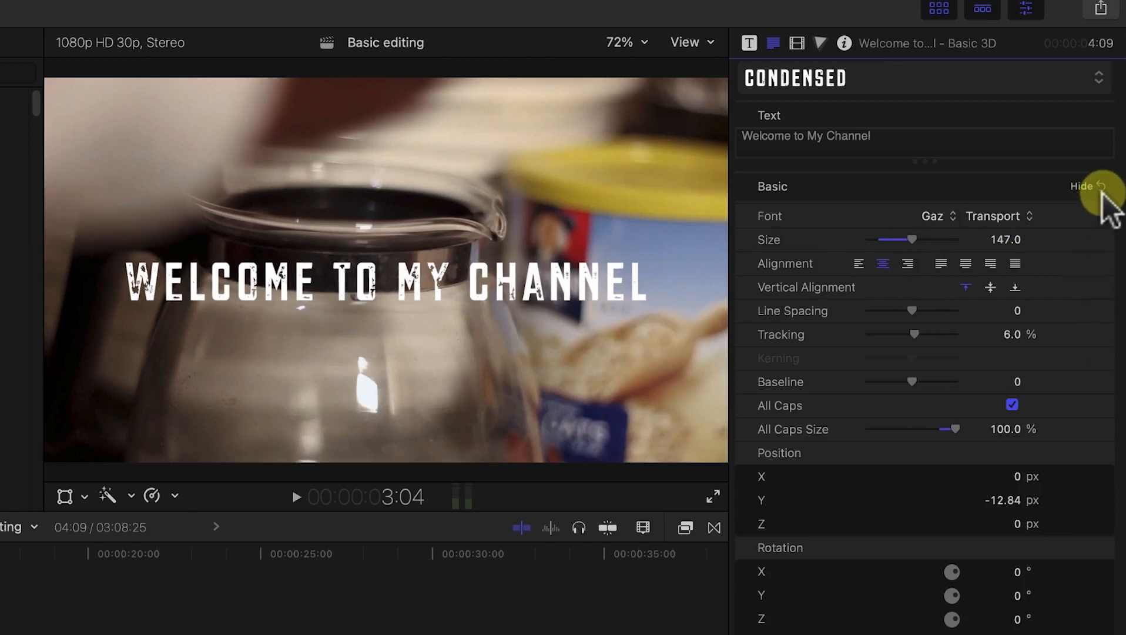
{"action": "left_click", "coordinate": [1102, 194]}
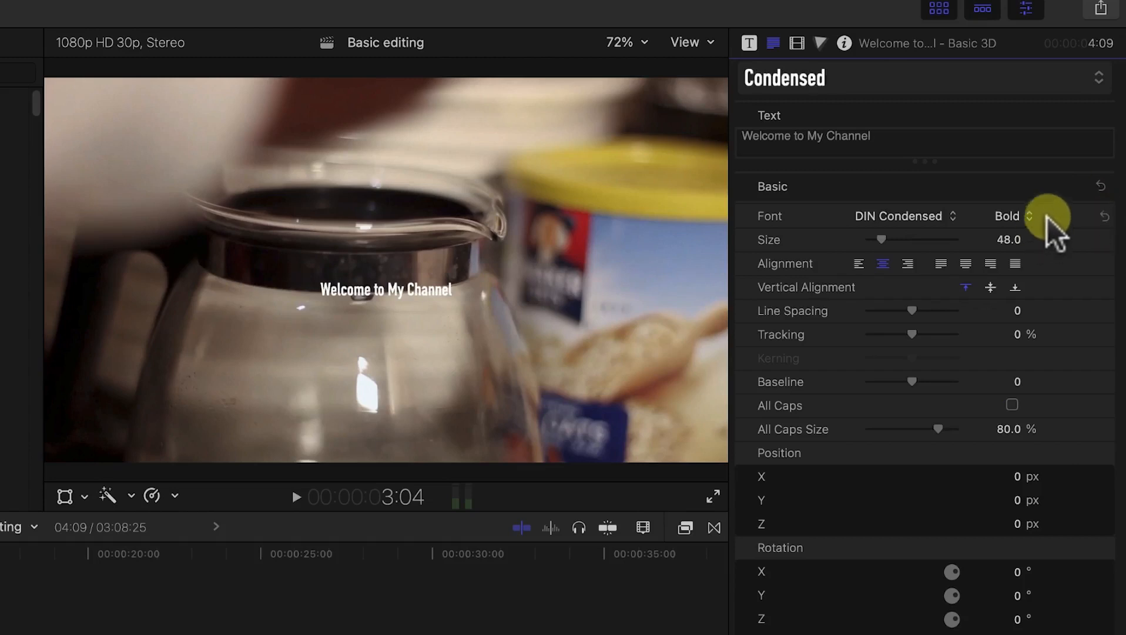
{"action": "mouse_move", "coordinate": [905, 244]}
{"action": "left_mouse_down"}
{"action": "mouse_move", "coordinate": [924, 271]}
{"action": "mouse_move", "coordinate": [903, 255]}
{"action": "left_mouse_up"}
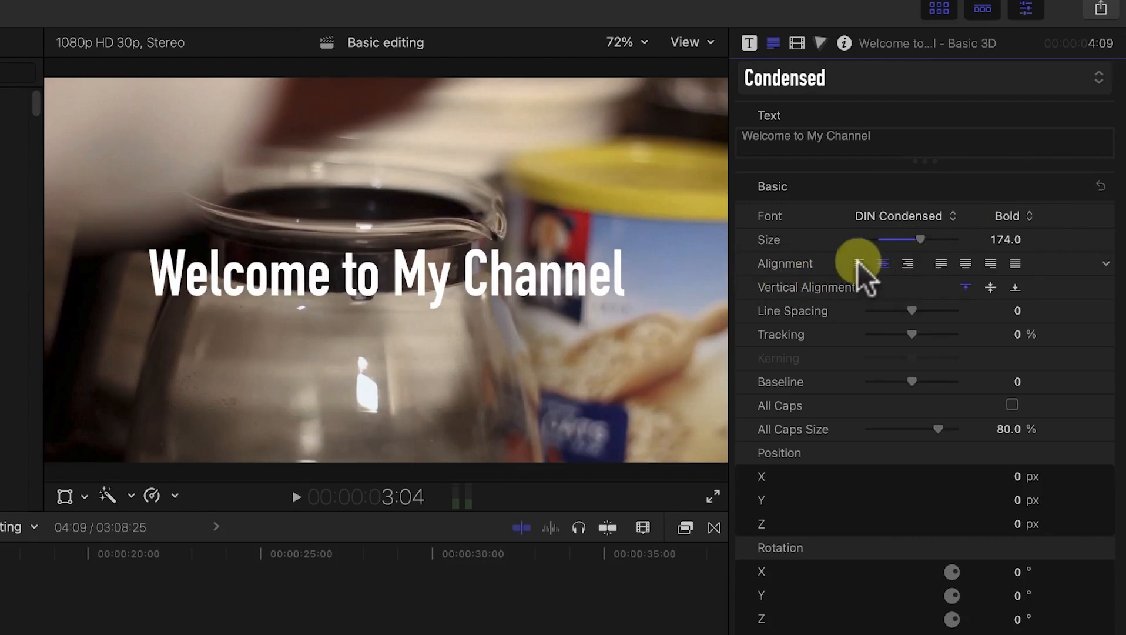
- Try left and right alignment on the title text and return it to centre alignment
{"action": "left_click", "coordinate": [858, 263]}
{"action": "left_click", "coordinate": [883, 263]}
{"action": "left_click", "coordinate": [907, 263]}
{"action": "left_click", "coordinate": [884, 265]}
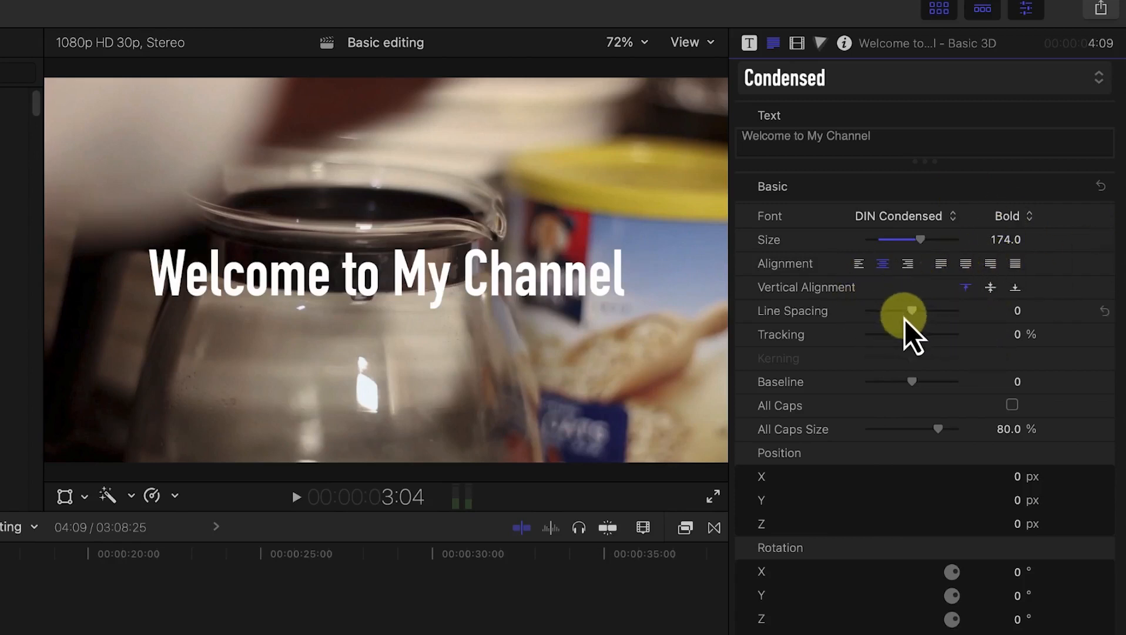
- Set the title's line spacing to 11 and try a baseline of 8 before resetting the baseline
{"action": "mouse_move", "coordinate": [914, 317]}
{"action": "left_mouse_down"}
{"action": "mouse_move", "coordinate": [900, 314]}
{"action": "mouse_move", "coordinate": [915, 312]}
{"action": "left_mouse_up"}
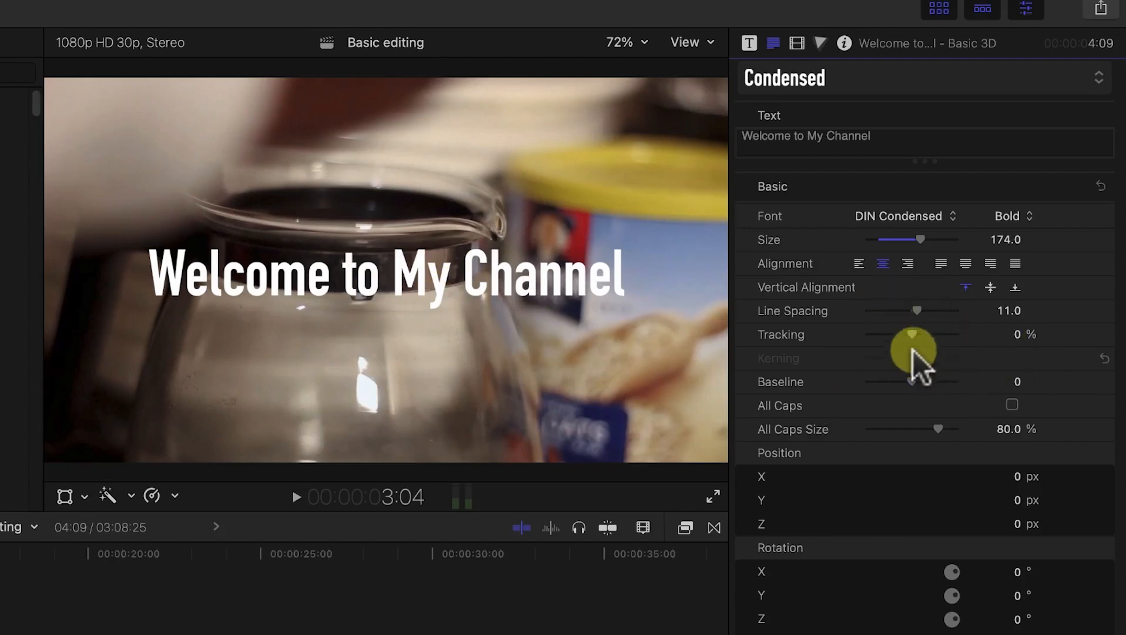
{"action": "mouse_move", "coordinate": [914, 384]}
{"action": "left_mouse_down"}
{"action": "mouse_move", "coordinate": [960, 397]}
{"action": "mouse_move", "coordinate": [863, 386]}
{"action": "mouse_move", "coordinate": [917, 389]}
{"action": "left_mouse_up"}
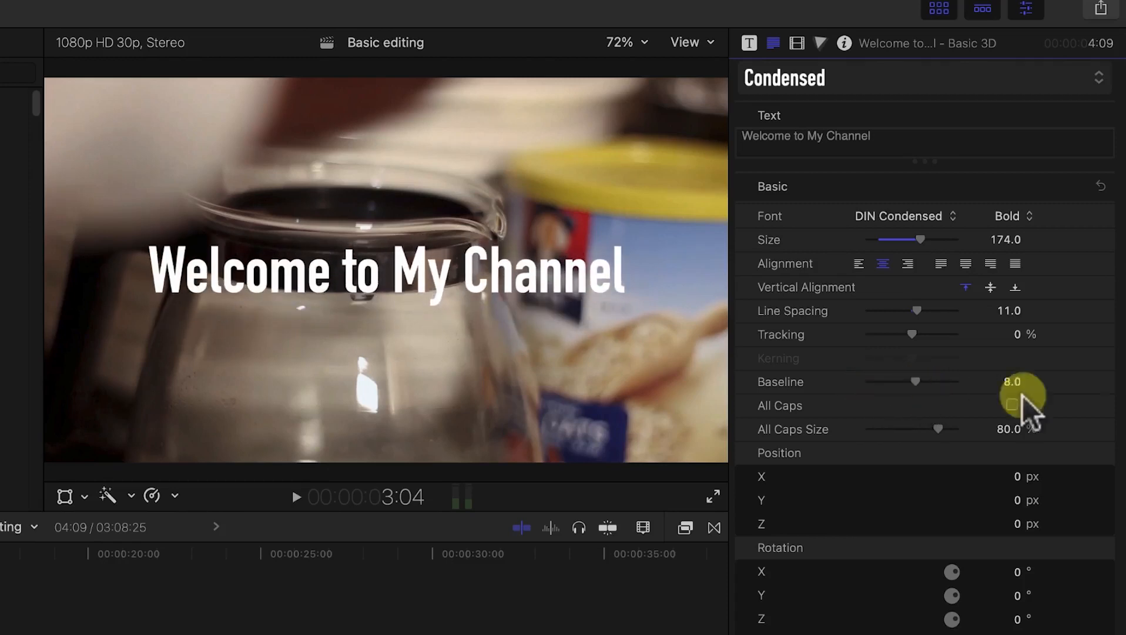
{"action": "left_click", "coordinate": [1105, 383]}
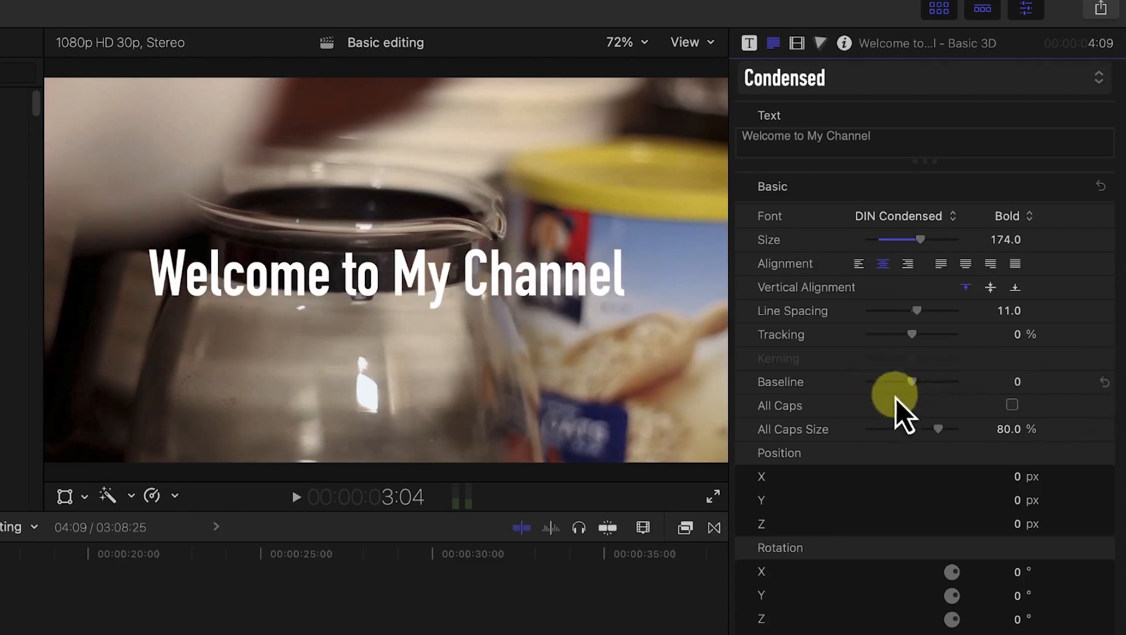
- Turn on All Caps for the title text and set the All Caps Size to 79.54%
{"action": "left_click", "coordinate": [1012, 406]}
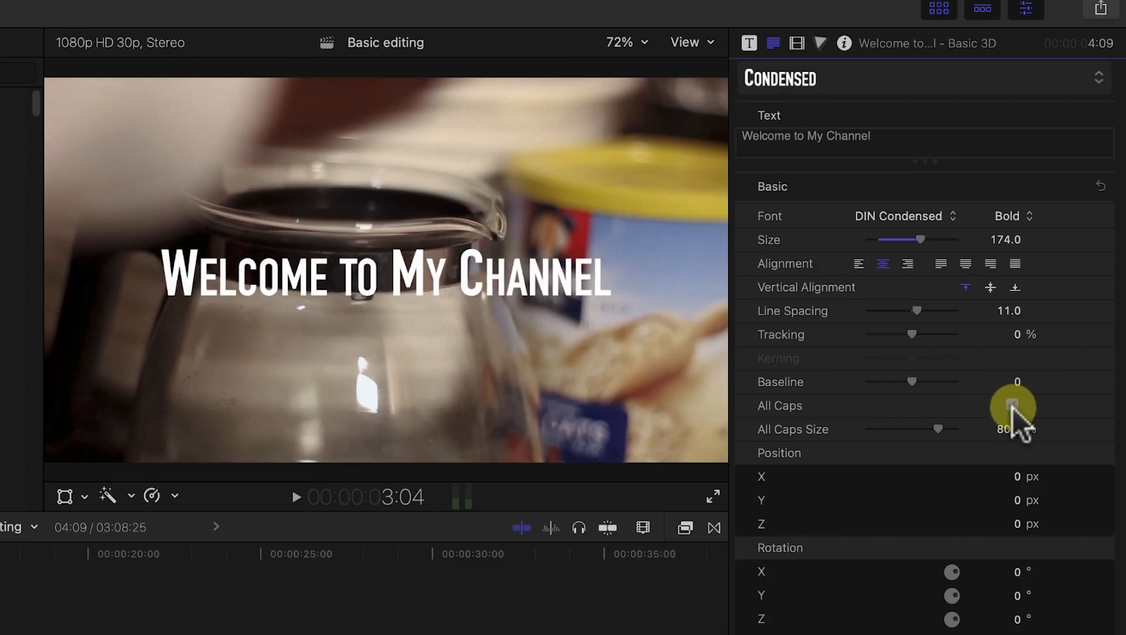
{"action": "left_click", "coordinate": [1012, 406]}
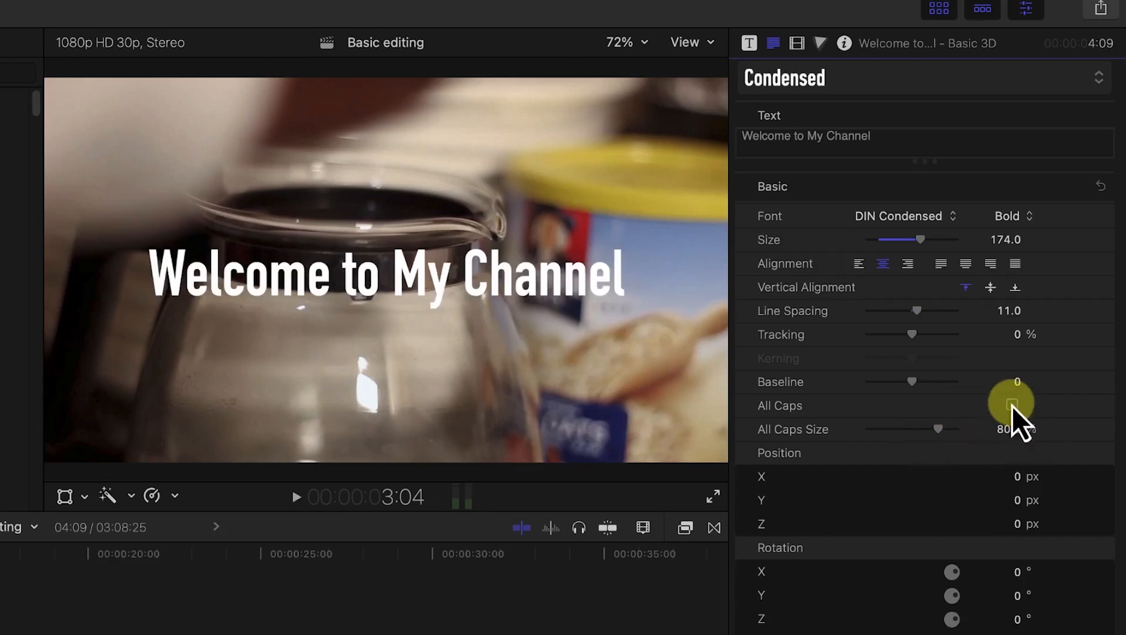
{"action": "left_click", "coordinate": [1012, 406]}
{"action": "mouse_move", "coordinate": [936, 431]}
{"action": "left_mouse_down"}
{"action": "mouse_move", "coordinate": [907, 423]}
{"action": "mouse_move", "coordinate": [936, 431]}
{"action": "left_mouse_up"}
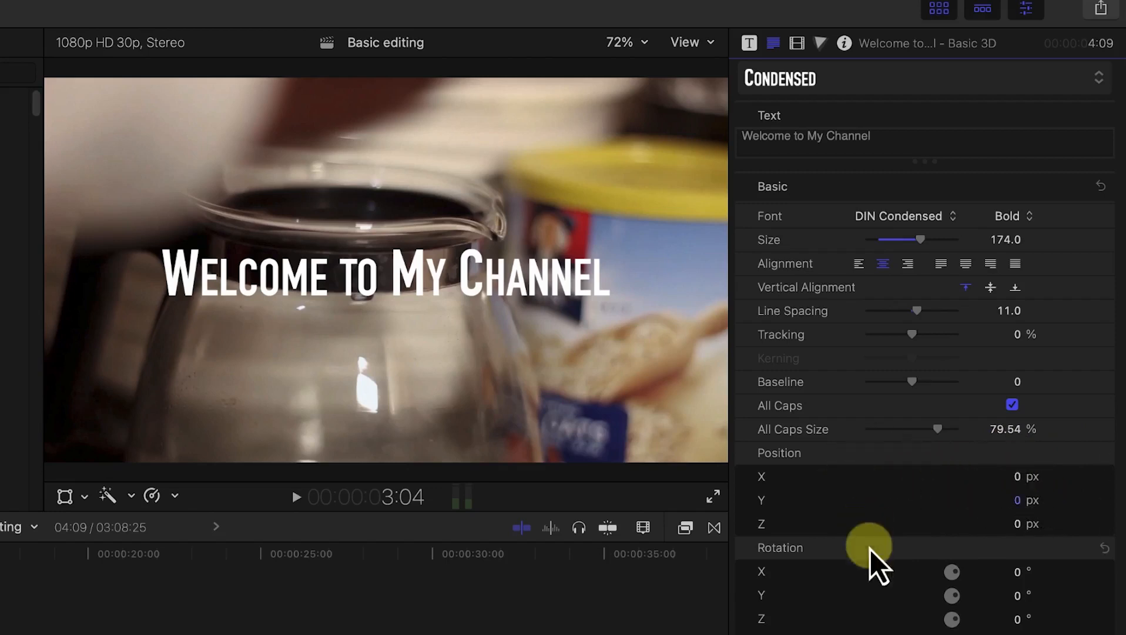
- Try offsetting the title's position to X -88, Y -47 and Z 2.74 px, and reset all three axes
{"action": "mouse_move", "coordinate": [1021, 479]}
{"action": "left_mouse_down"}
{"action": "mouse_move", "coordinate": [1038, 476]}
{"action": "mouse_move", "coordinate": [929, 476]}
{"action": "mouse_move", "coordinate": [1039, 476]}
{"action": "mouse_move", "coordinate": [1025, 501]}
{"action": "mouse_move", "coordinate": [1008, 500]}
{"action": "mouse_move", "coordinate": [1031, 501]}
{"action": "mouse_move", "coordinate": [1003, 500]}
{"action": "mouse_move", "coordinate": [1017, 500]}
{"action": "left_mouse_up"}
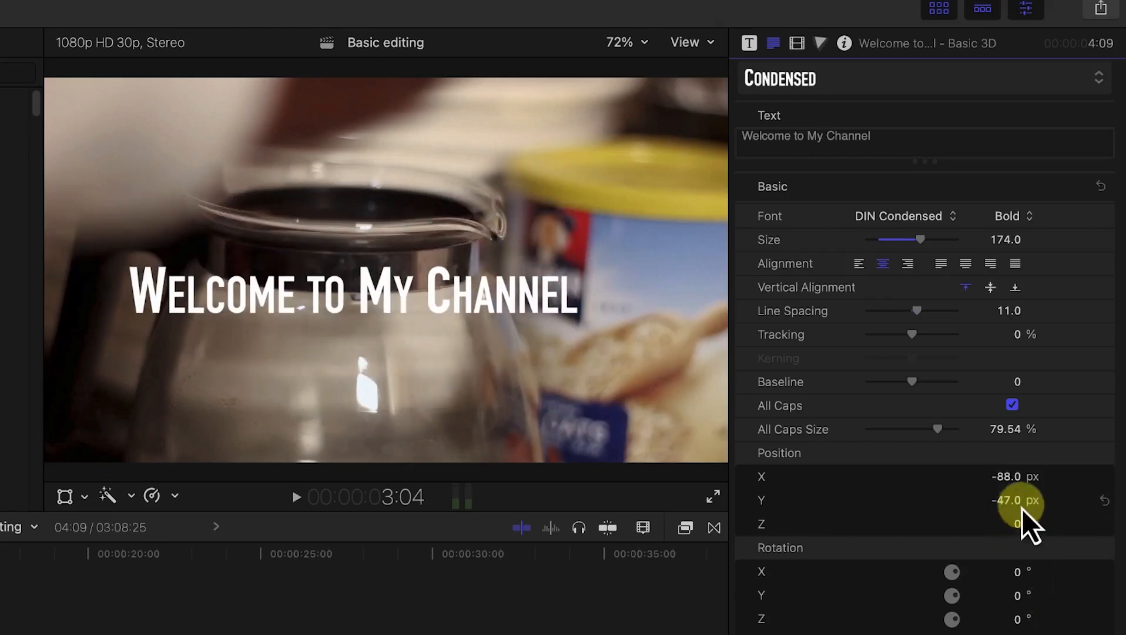
{"action": "left_click_drag", "start_coordinate": [1021, 526], "coordinate": [1118, 482]}
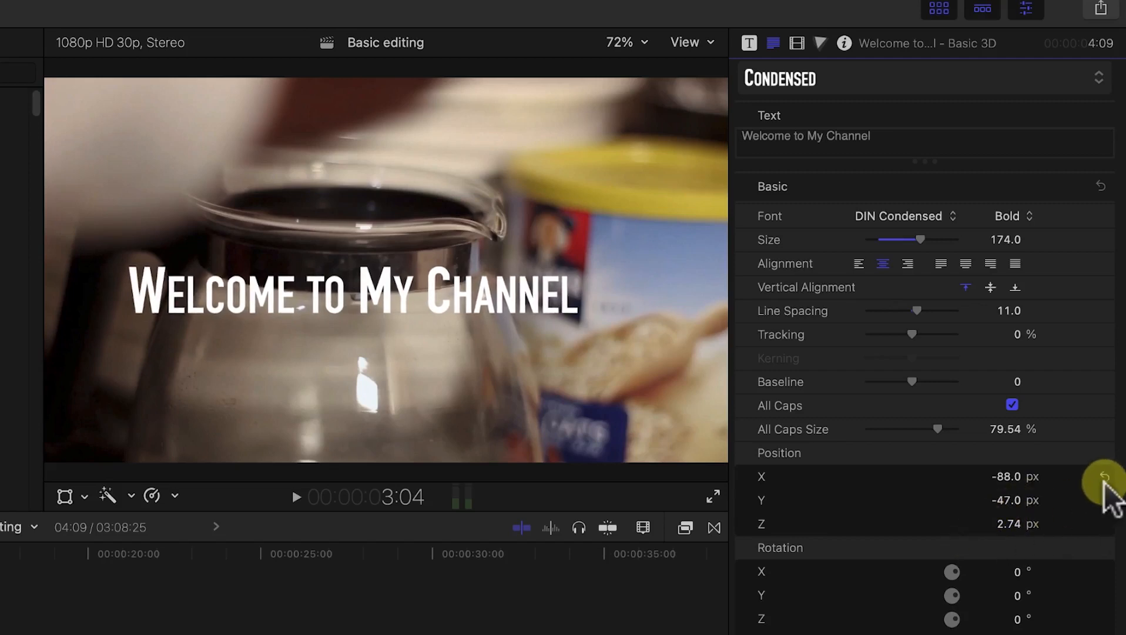
{"action": "left_click", "coordinate": [1104, 478]}
{"action": "left_click", "coordinate": [1103, 501]}
{"action": "left_click", "coordinate": [1104, 523]}
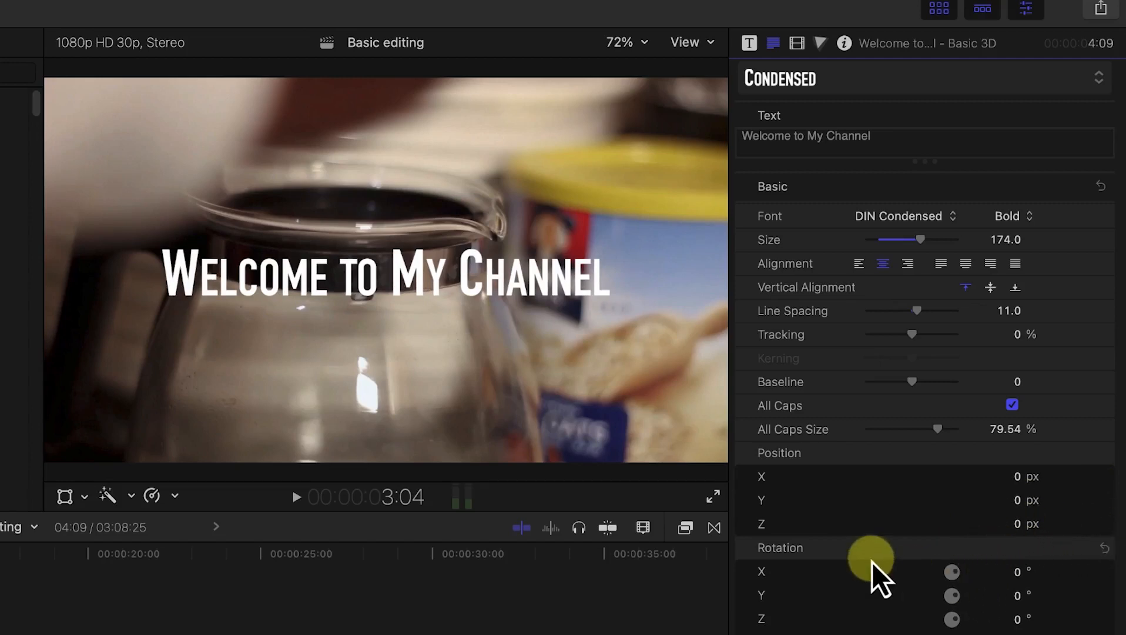
- Rotate the title text by 1.7° on X, 3.0° on Y and 1.3° on Z
{"action": "left_click", "coordinate": [1017, 572]}
{"action": "left_click_drag", "start_coordinate": [1015, 572], "coordinate": [1012, 626]}
{"action": "left_click", "coordinate": [1012, 623]}
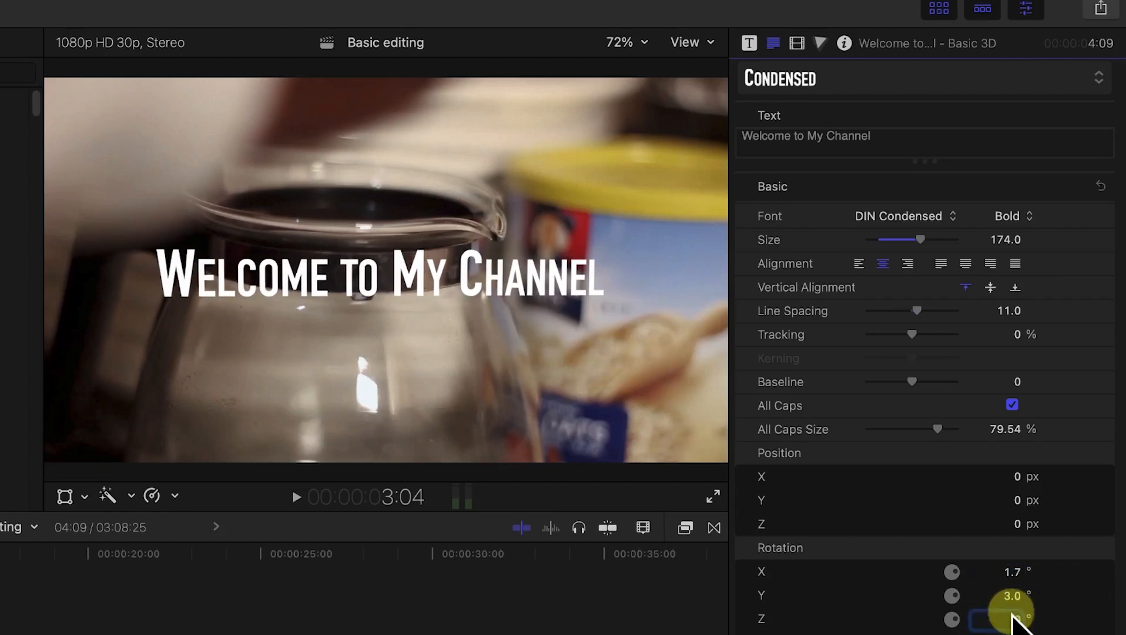
{"action": "left_click_drag", "start_coordinate": [1020, 616], "coordinate": [1020, 621]}
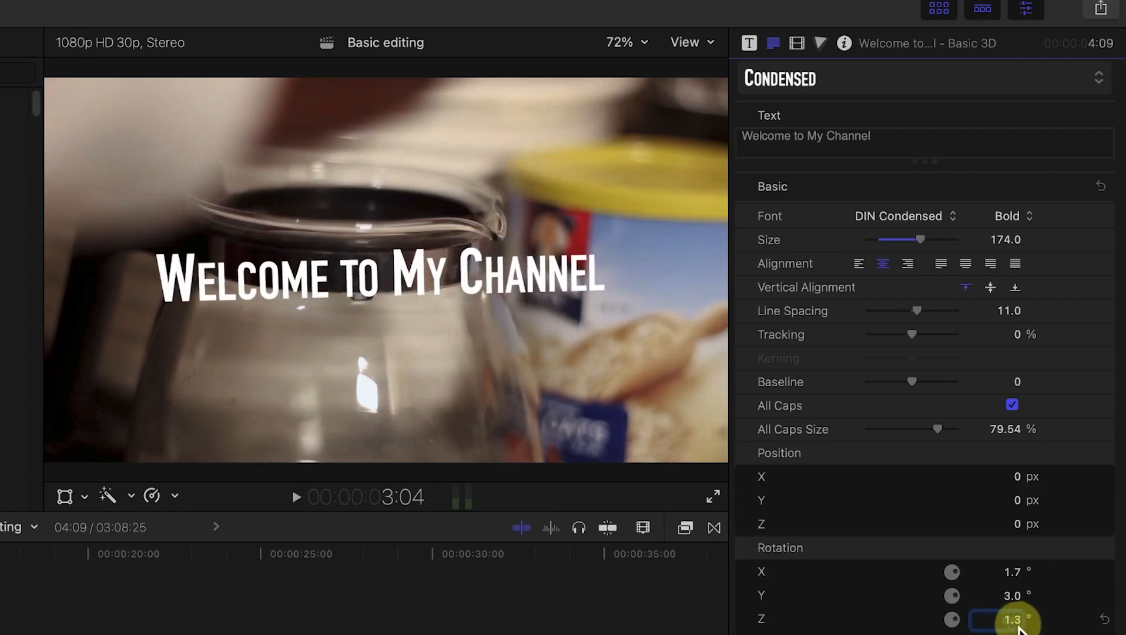
{"action": "left_click", "coordinate": [1019, 623]}
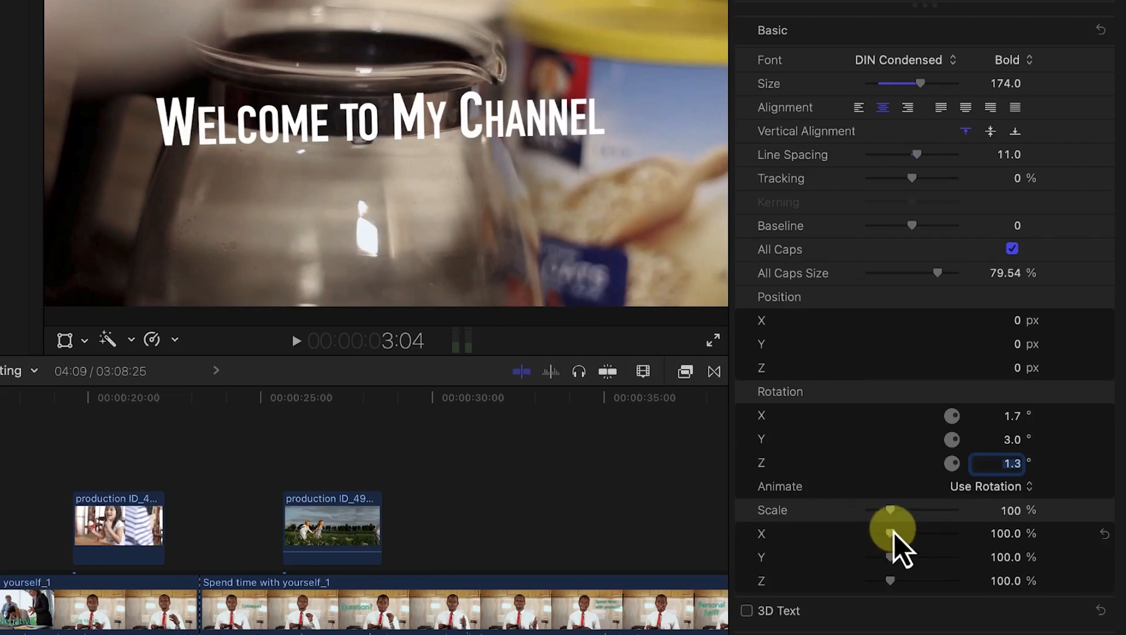
- Scale the title text to 110.01% on X, 109.25% on Y and 135.9% on Z, and collapse the Basic settings
{"action": "left_click_drag", "start_coordinate": [893, 538], "coordinate": [900, 588]}
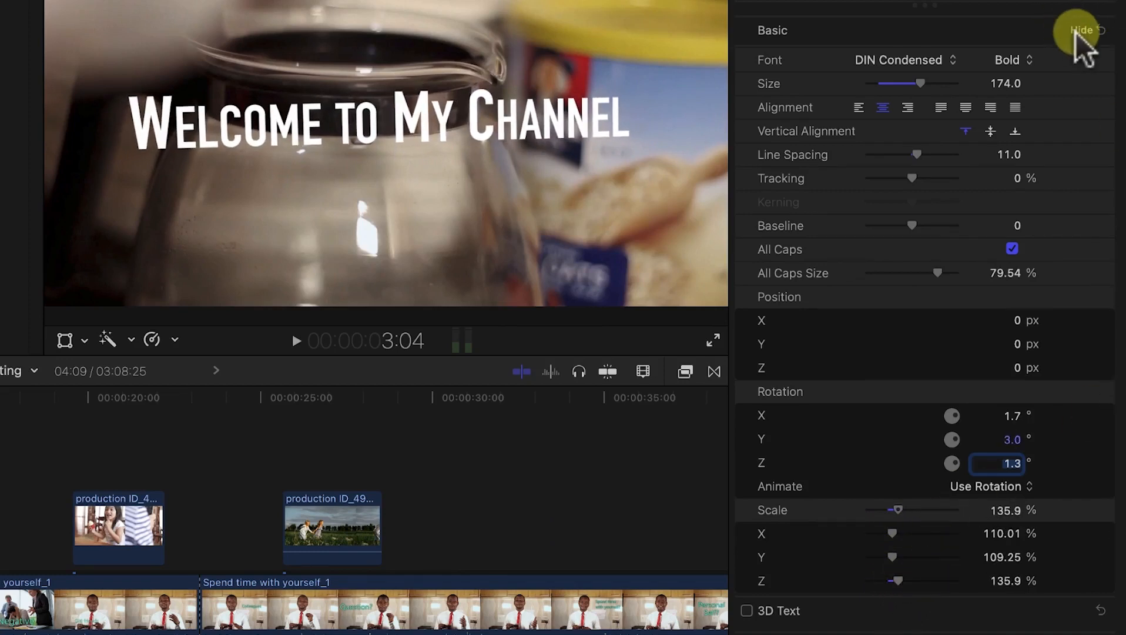
{"action": "left_click", "coordinate": [1080, 30]}
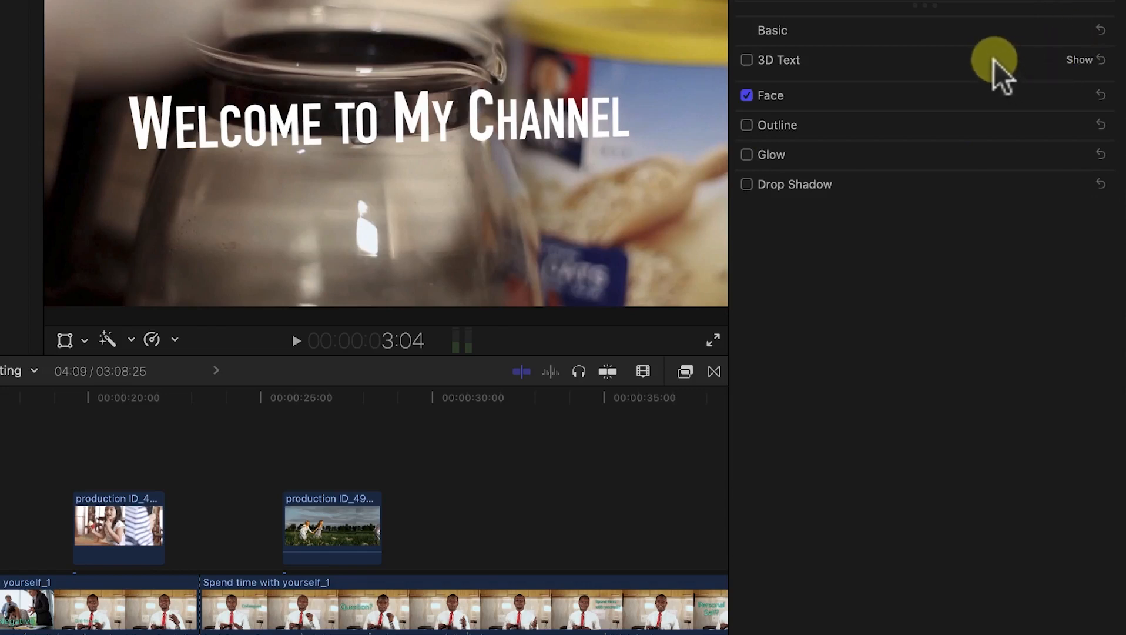
- Turn on 3D Text for the title, set its Depth to 0 and keep the Depth Direction at Centered
{"action": "left_click", "coordinate": [1071, 59]}
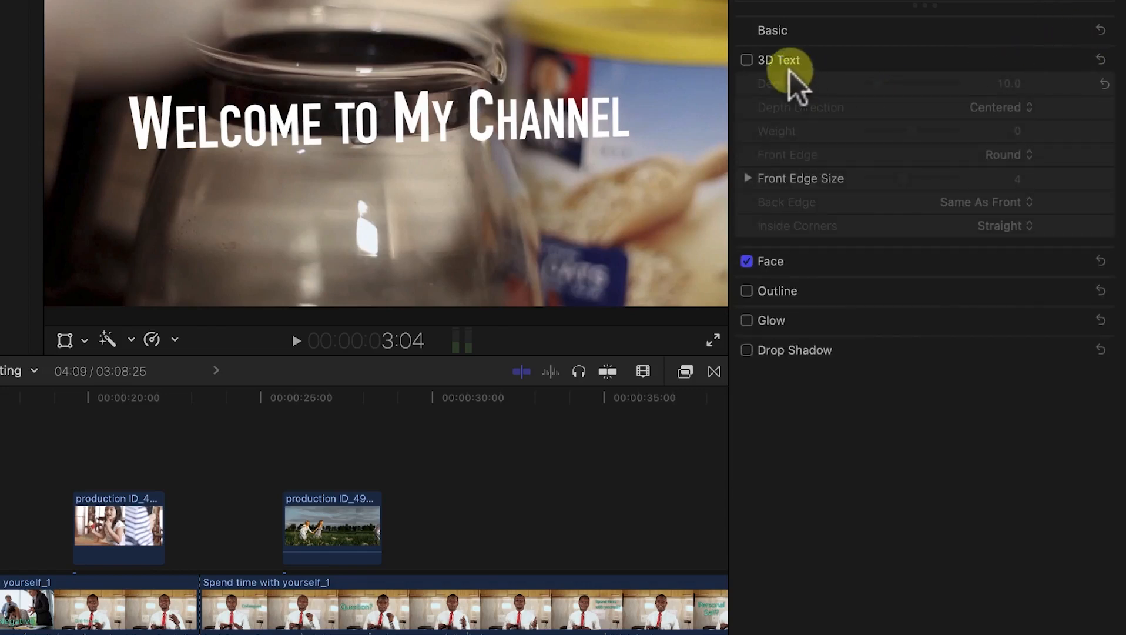
{"action": "left_click", "coordinate": [747, 60]}
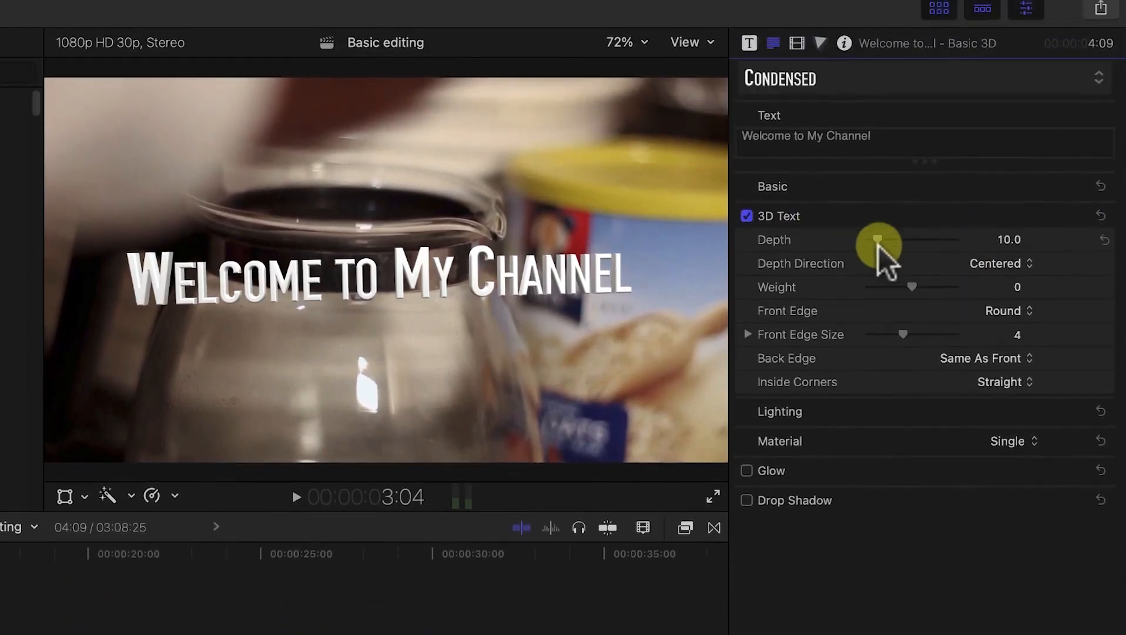
{"action": "mouse_move", "coordinate": [877, 242]}
{"action": "left_mouse_down"}
{"action": "mouse_move", "coordinate": [912, 254]}
{"action": "mouse_move", "coordinate": [868, 243]}
{"action": "left_mouse_up"}
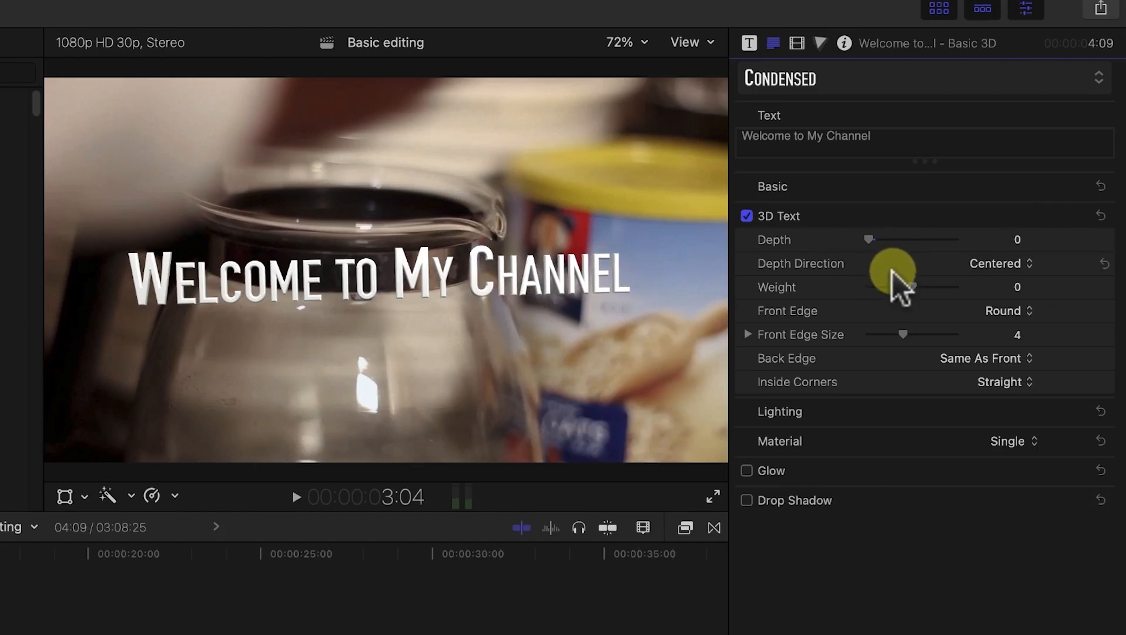
{"action": "left_click", "coordinate": [989, 267]}
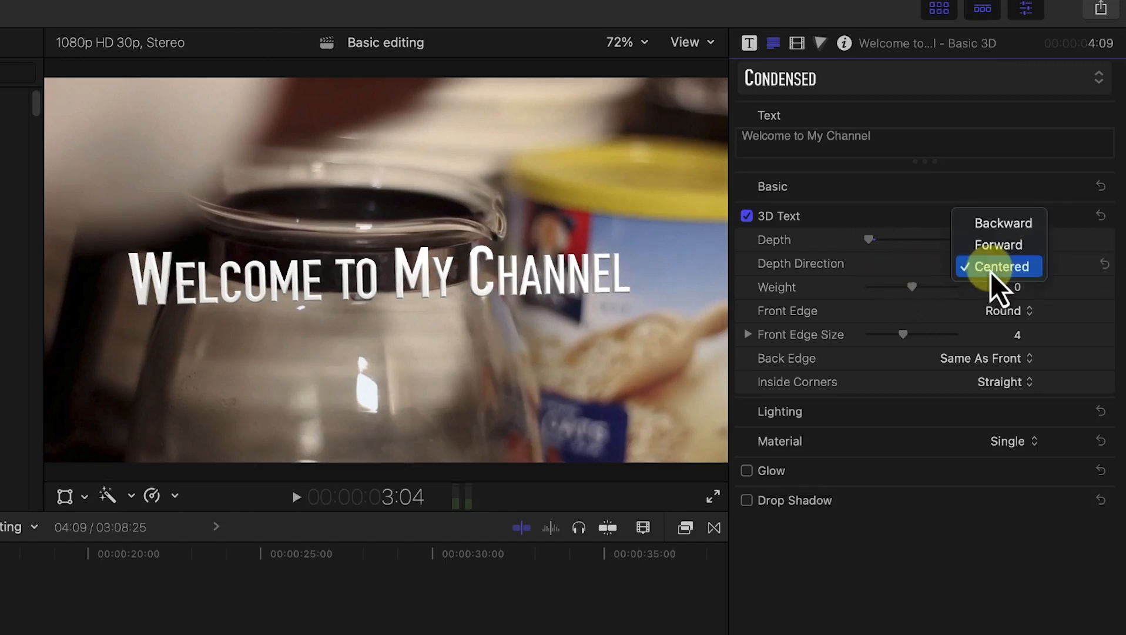
{"action": "left_click", "coordinate": [1087, 294]}
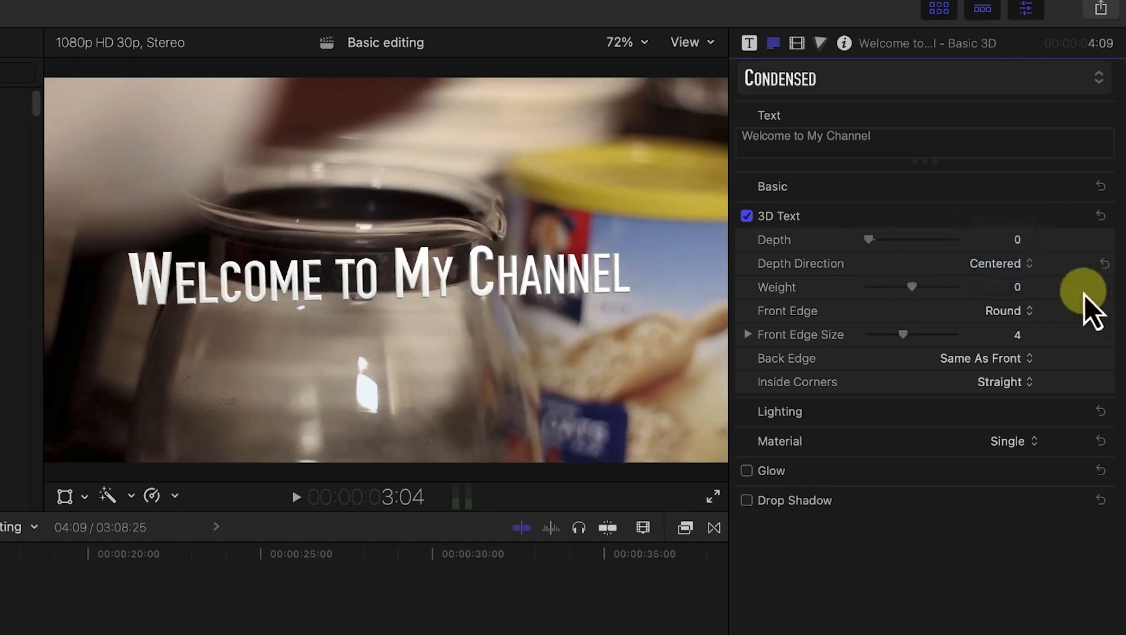
- Set the 3D text's Weight to 0.55 and collapse the 3D Text settings
{"action": "mouse_move", "coordinate": [912, 286]}
{"action": "left_mouse_down"}
{"action": "mouse_move", "coordinate": [887, 284]}
{"action": "mouse_move", "coordinate": [902, 286]}
{"action": "left_mouse_up"}
{"action": "left_click_drag", "start_coordinate": [916, 288], "coordinate": [919, 289]}
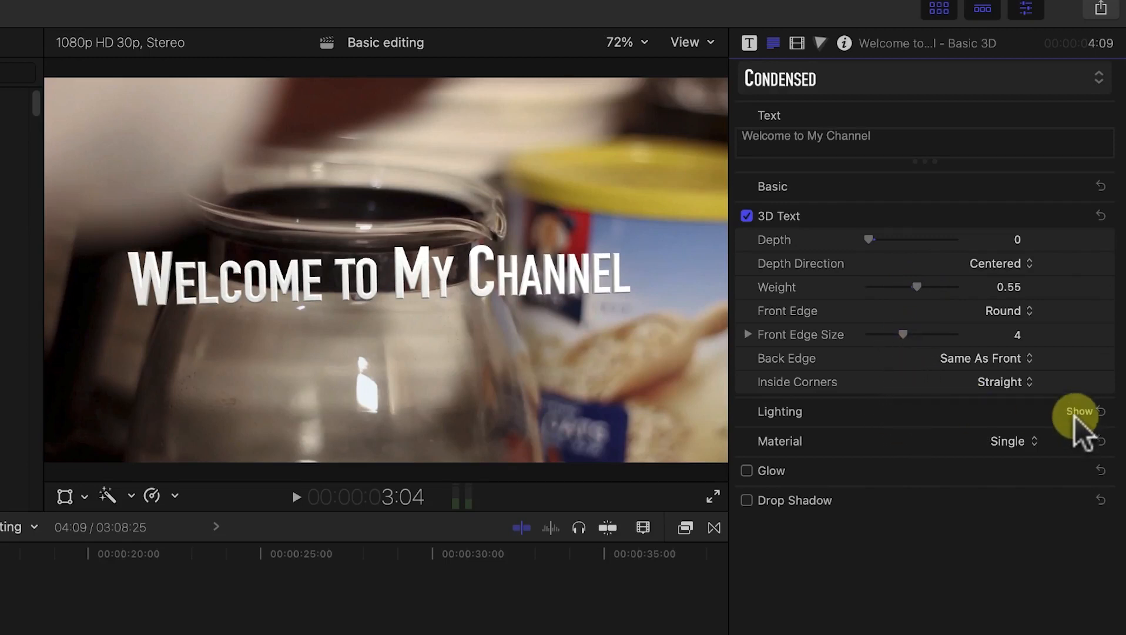
{"action": "left_click", "coordinate": [1081, 216]}
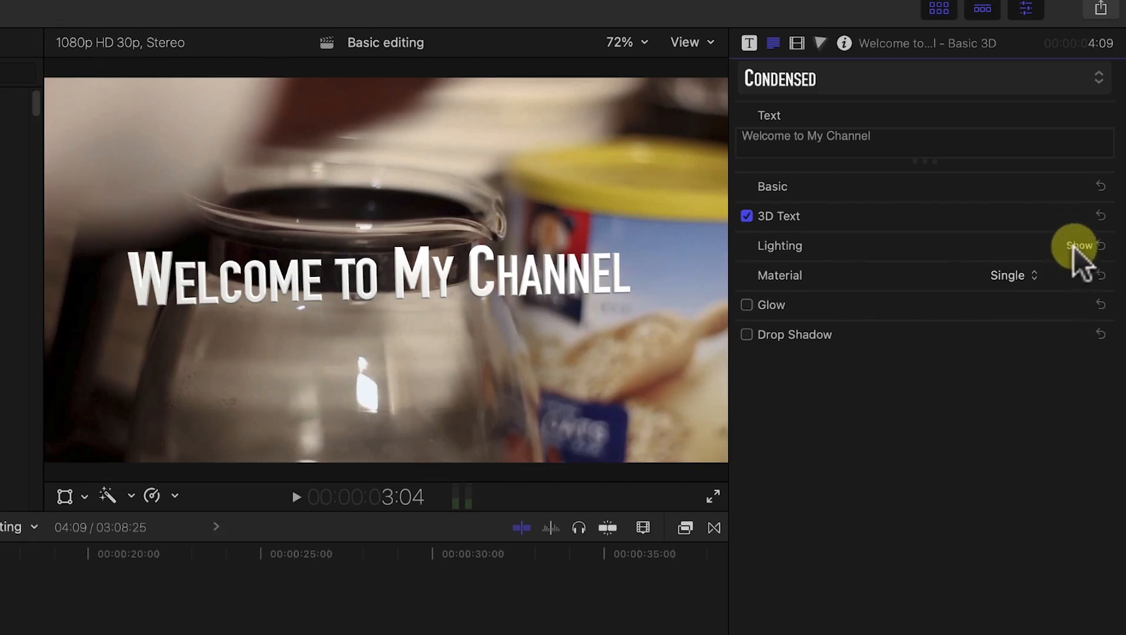
- Expand the title's Lighting settings and review the lighting styles, keeping Standard with the Intensity at 100%
{"action": "left_click", "coordinate": [1077, 246]}
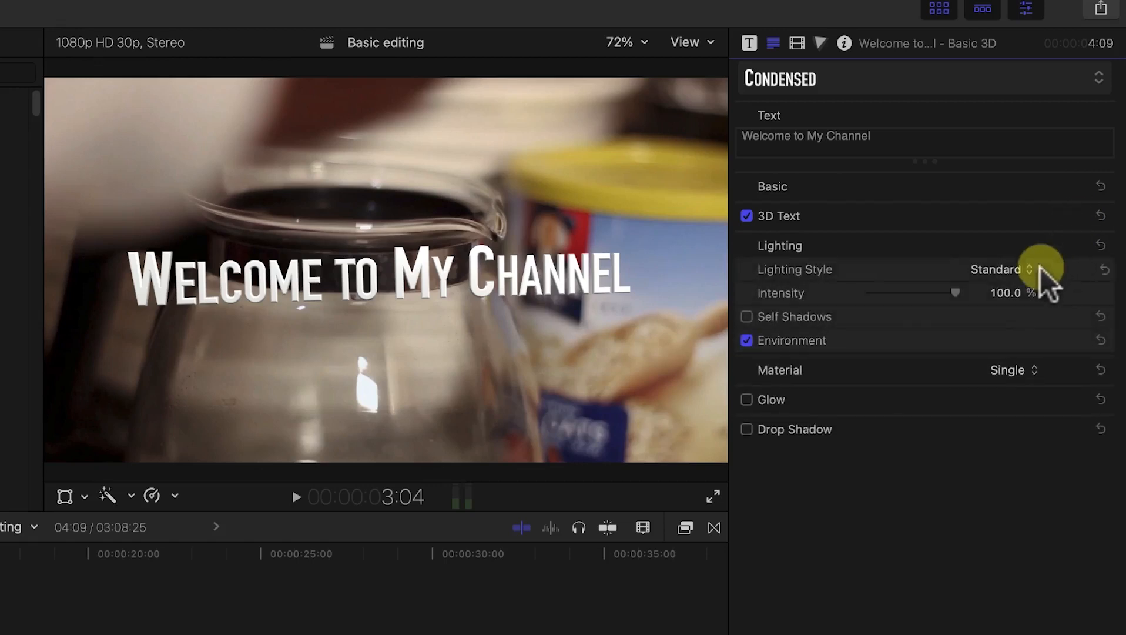
{"action": "left_click_drag", "start_coordinate": [956, 293], "coordinate": [988, 288]}
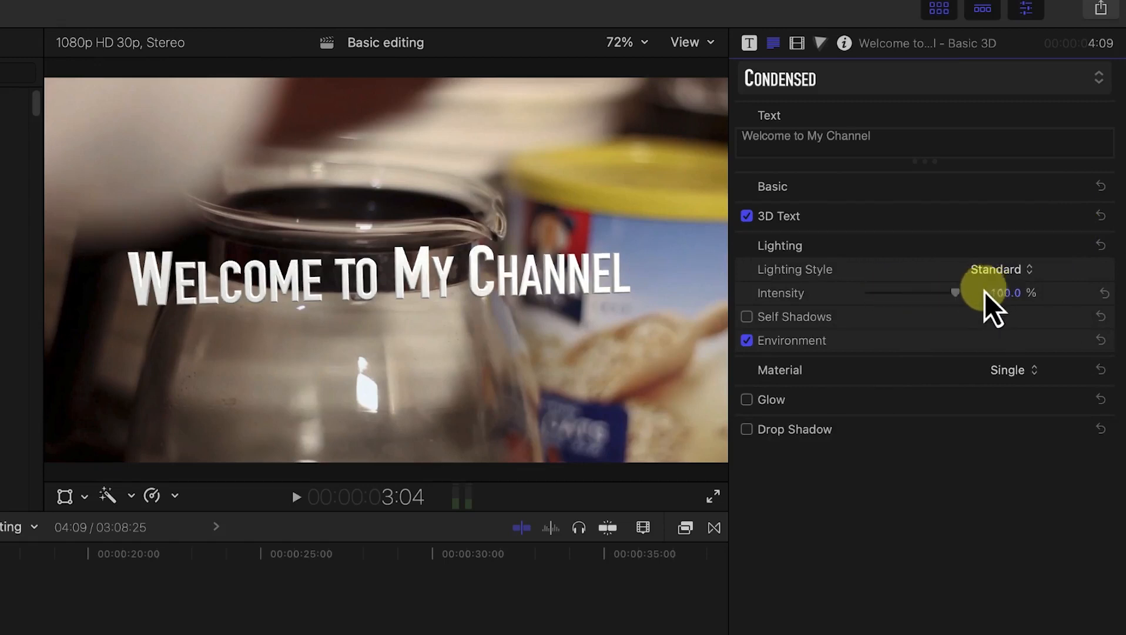
{"action": "left_click", "coordinate": [1006, 274]}
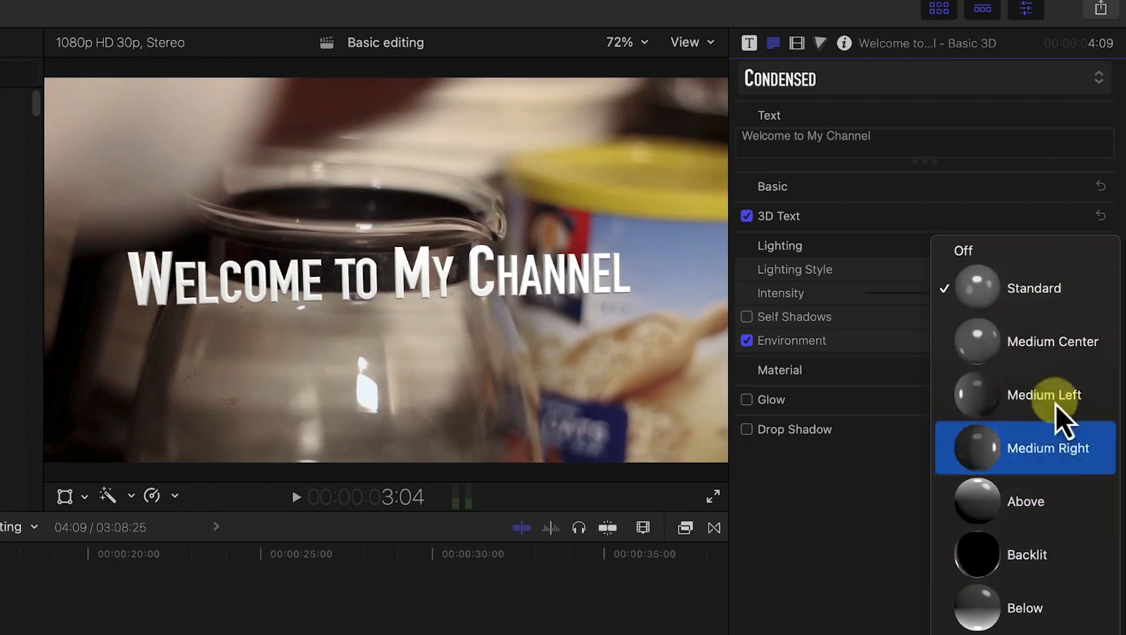
{"action": "left_click", "coordinate": [876, 525]}
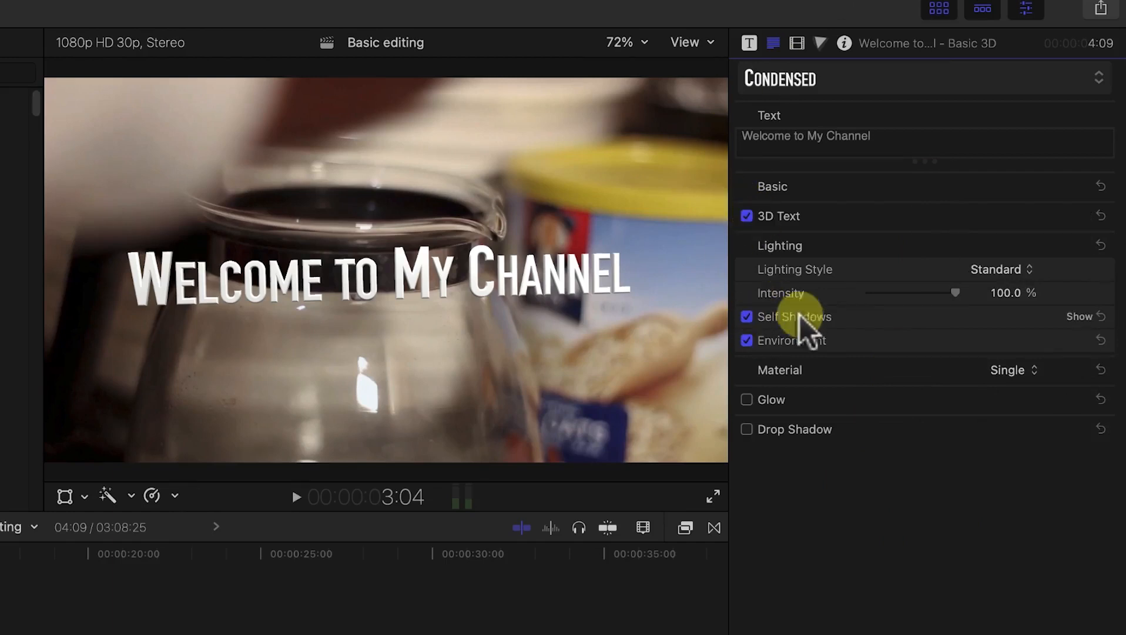
- Turn on Self Shadows for the title, keeping Opacity at 100% and setting Softness to 79
{"action": "left_click", "coordinate": [1076, 321]}
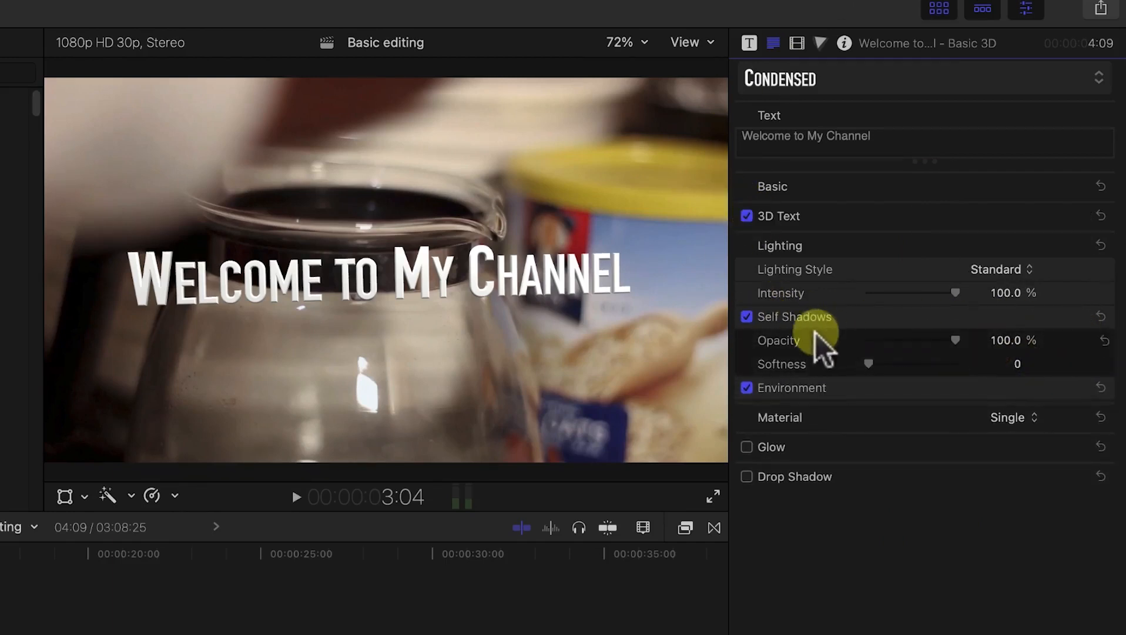
{"action": "left_click_drag", "start_coordinate": [953, 344], "coordinate": [996, 350]}
{"action": "left_click_drag", "start_coordinate": [870, 367], "coordinate": [940, 368]}
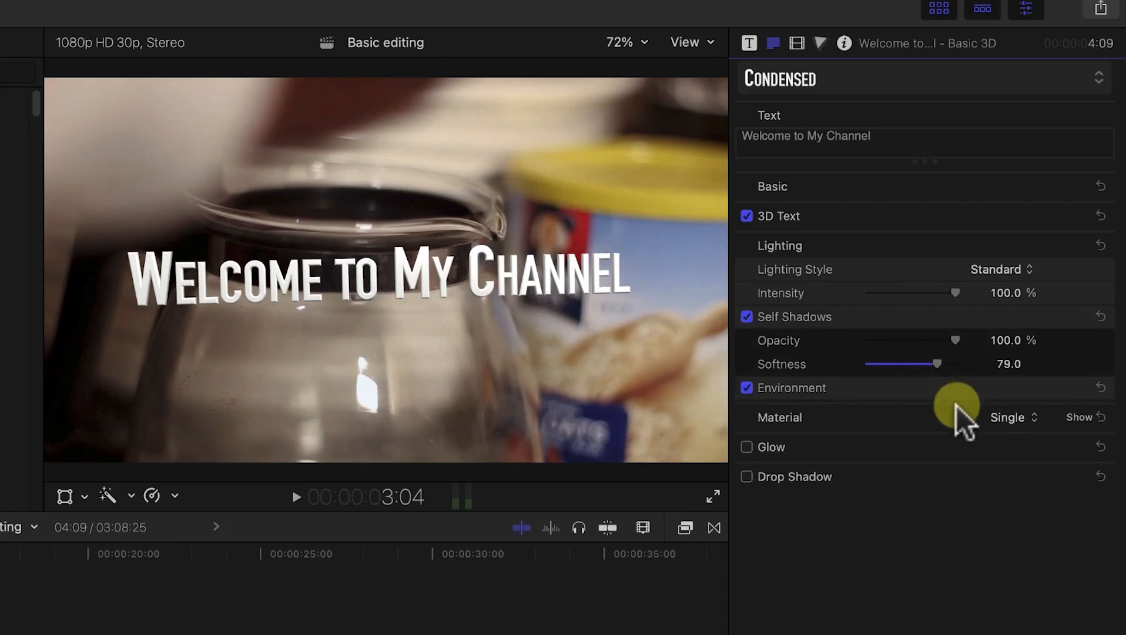
- Expand the Environment and Material settings of the title, and collapse Environment again
{"action": "left_click", "coordinate": [1079, 388]}
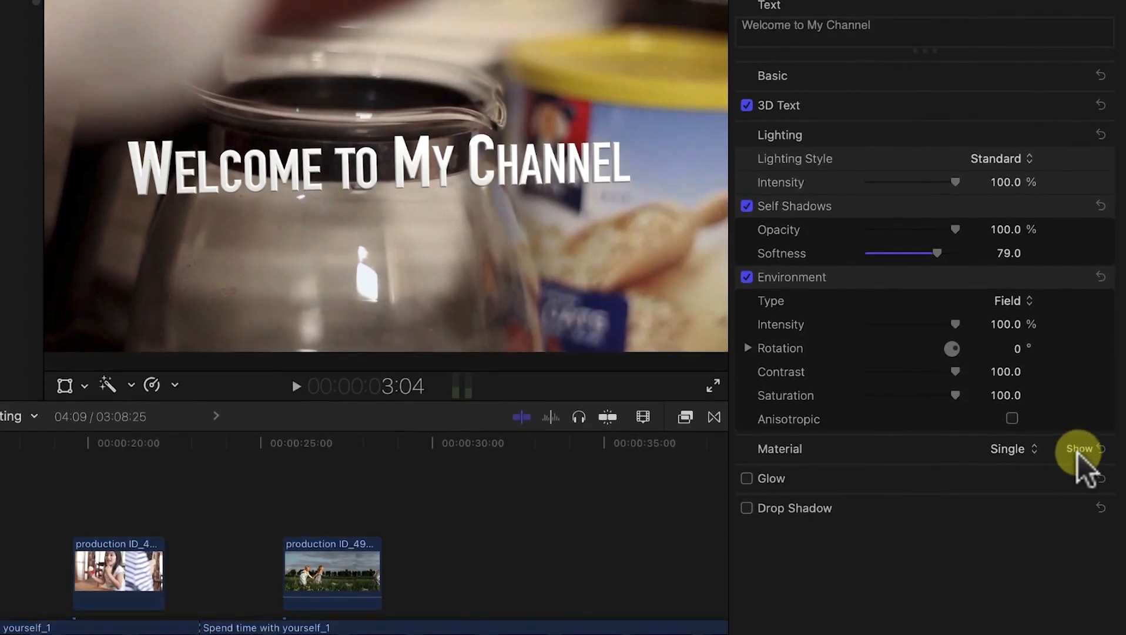
{"action": "left_click", "coordinate": [1079, 560]}
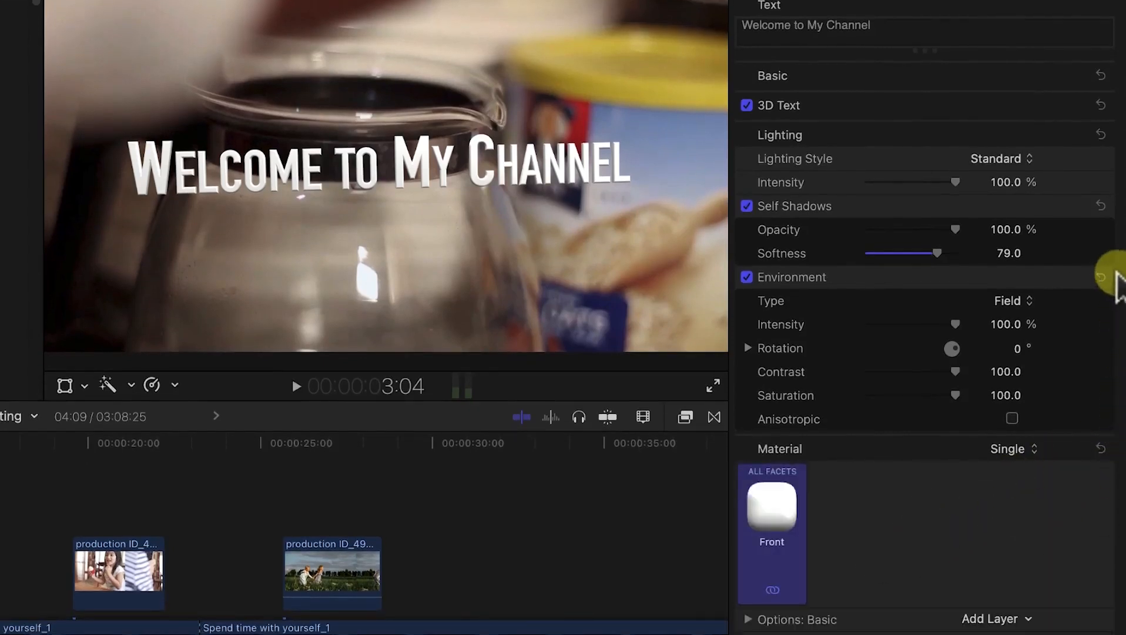
{"action": "left_click", "coordinate": [1091, 276]}
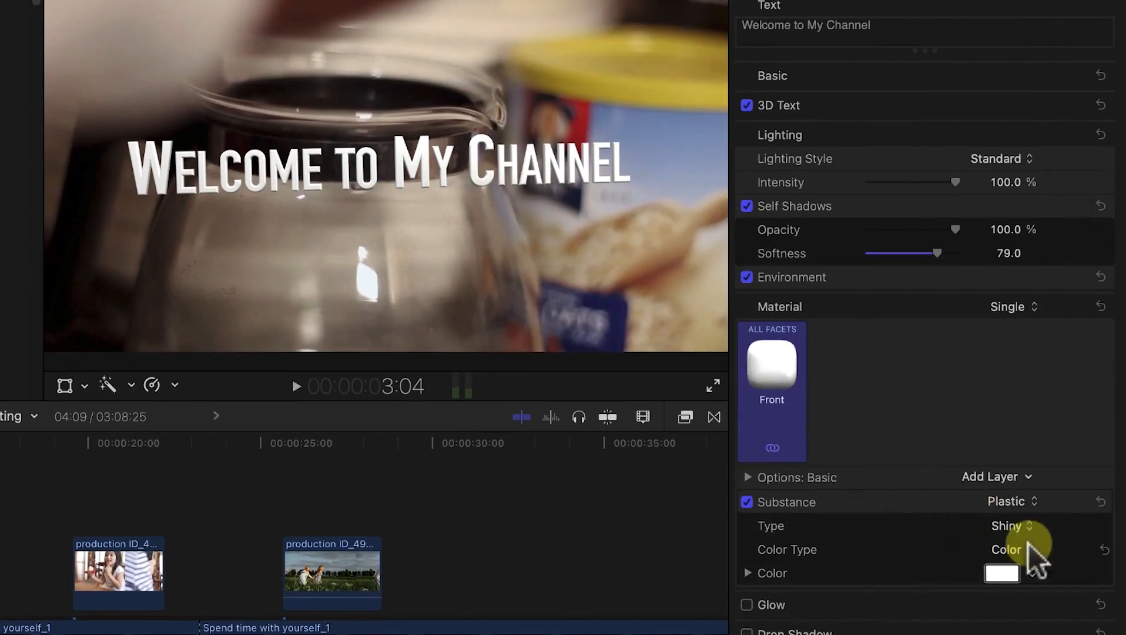
- Try the Textured type for the Plastic substance and switch it back to Shiny
{"action": "left_click", "coordinate": [1012, 533]}
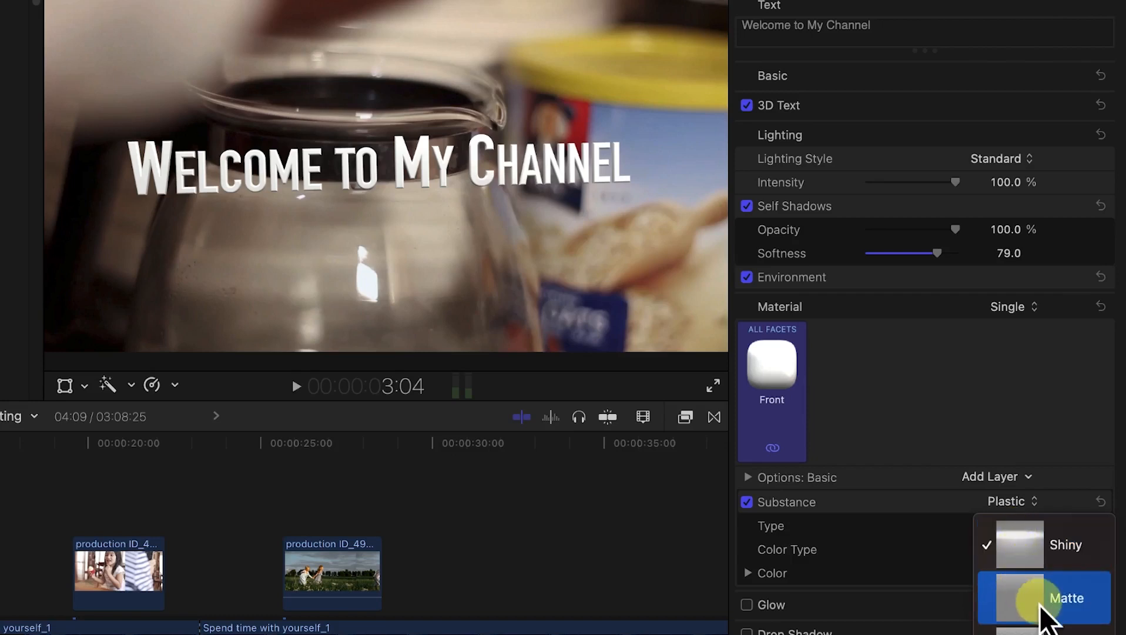
{"action": "left_click", "coordinate": [1045, 631]}
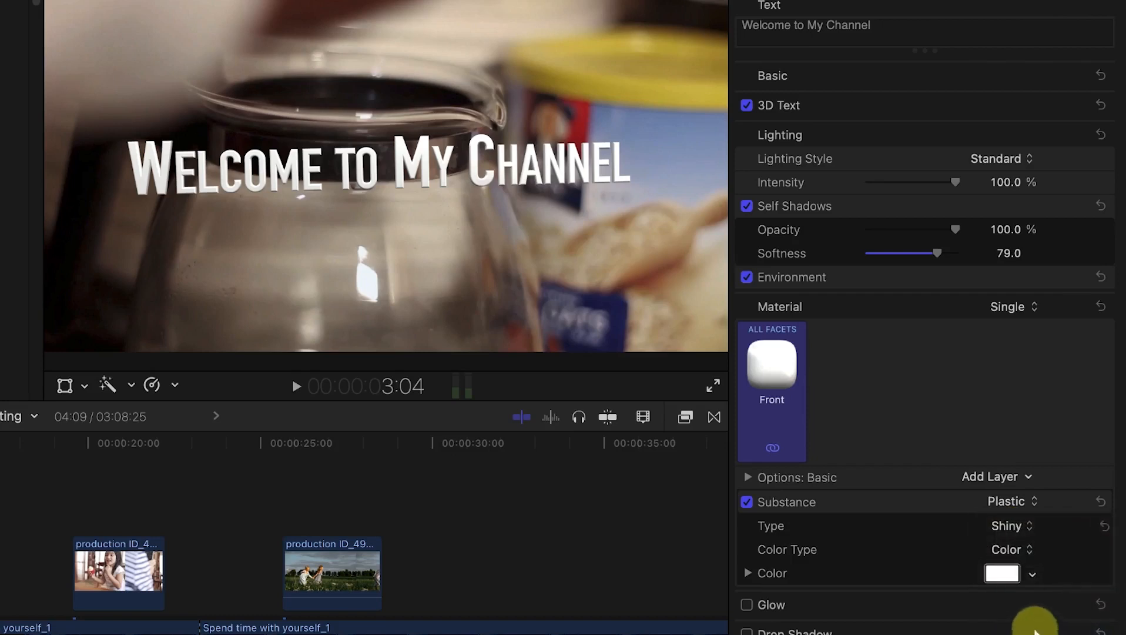
{"action": "left_click", "coordinate": [1014, 532]}
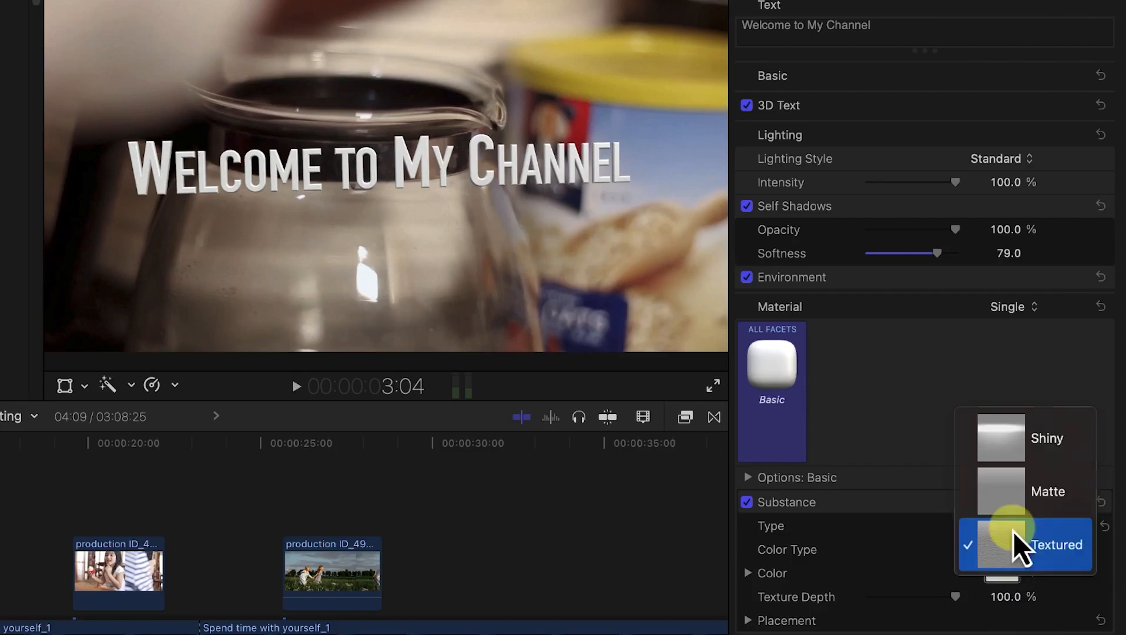
{"action": "left_click", "coordinate": [1017, 446]}
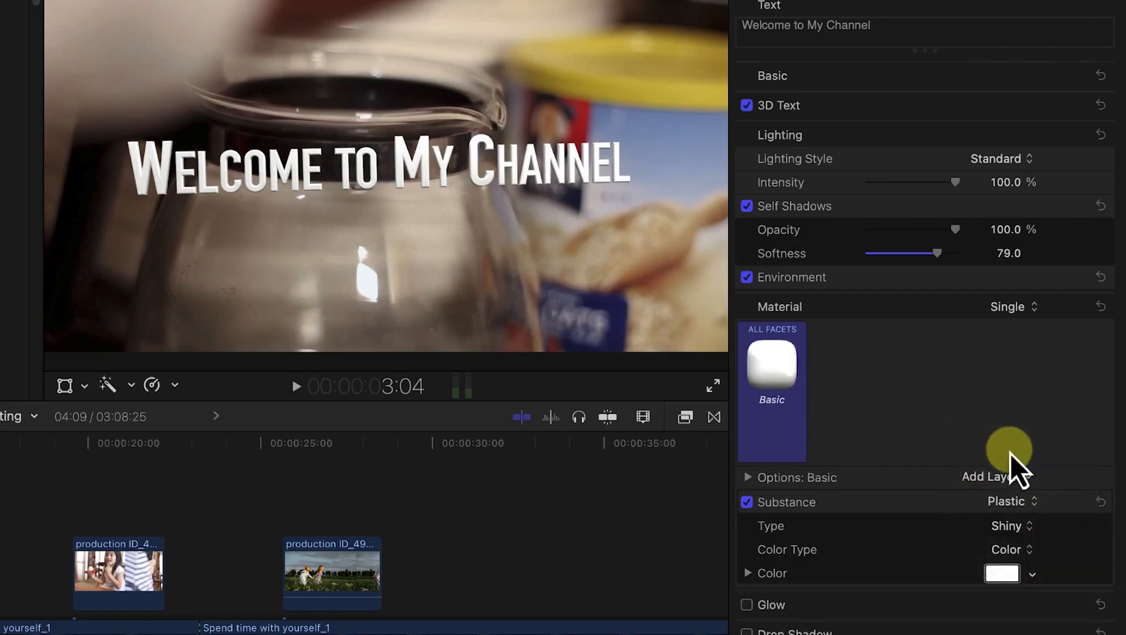
- Change the title material's substance color to a bright hot pink
{"action": "left_click", "coordinate": [1001, 570]}
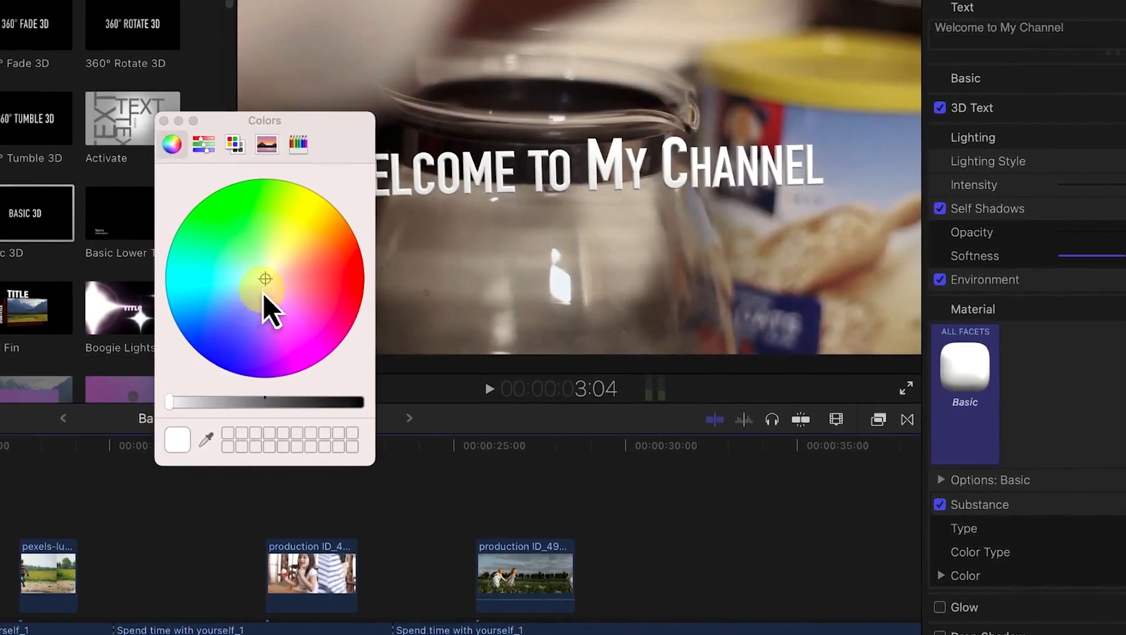
{"action": "left_click_drag", "start_coordinate": [253, 284], "coordinate": [221, 241]}
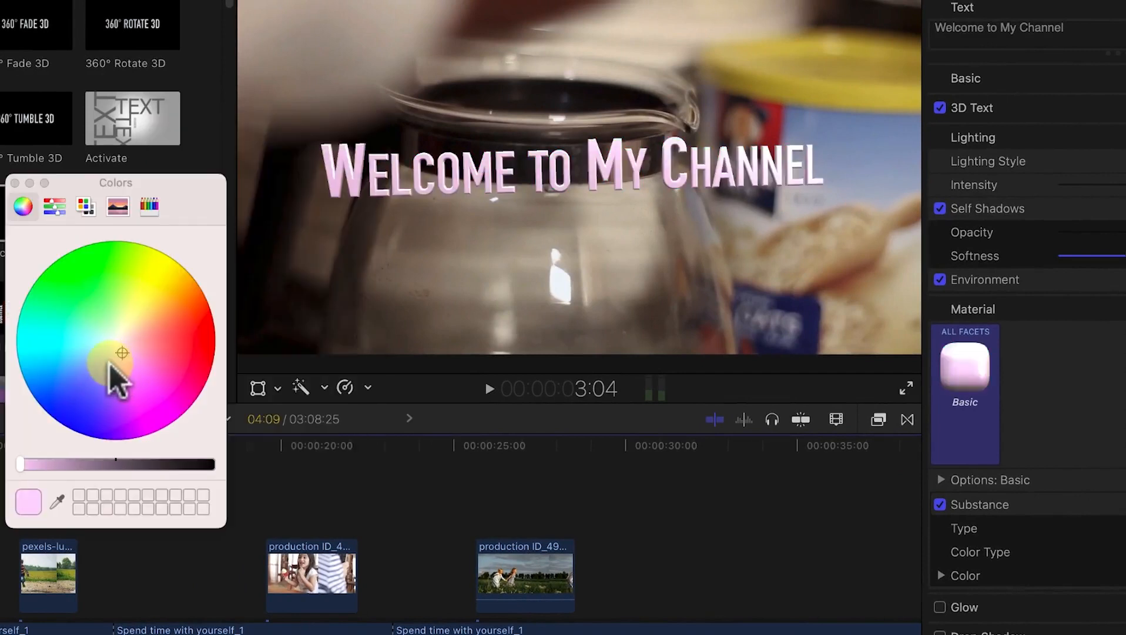
{"action": "left_click_drag", "start_coordinate": [109, 364], "coordinate": [175, 406]}
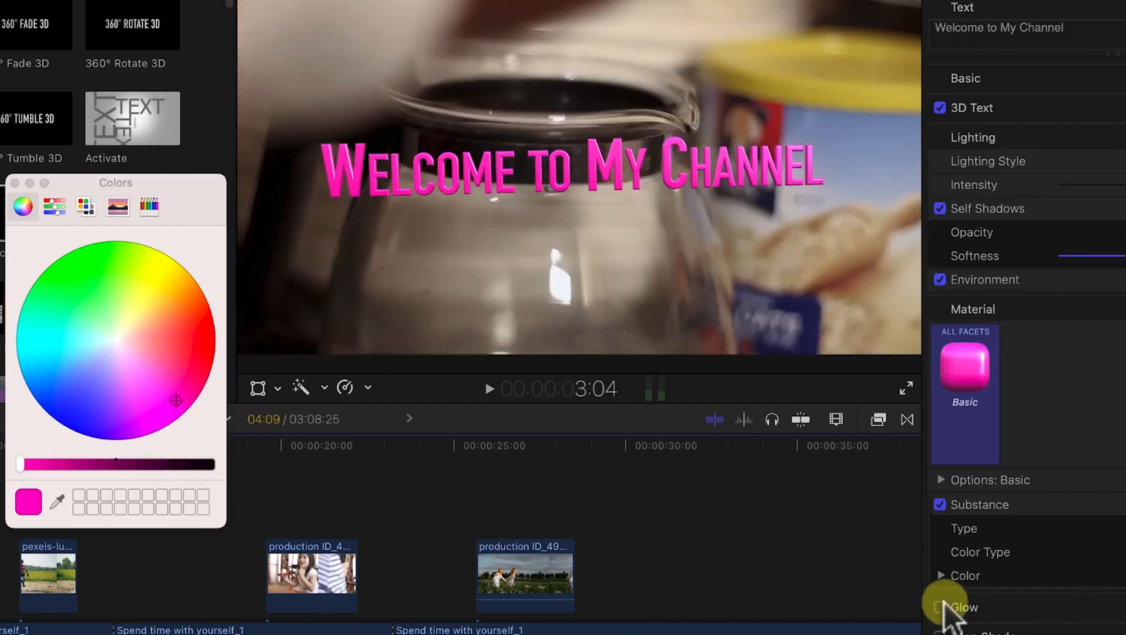
- Turn on Glow for the title and show its settings
{"action": "left_click", "coordinate": [940, 607]}
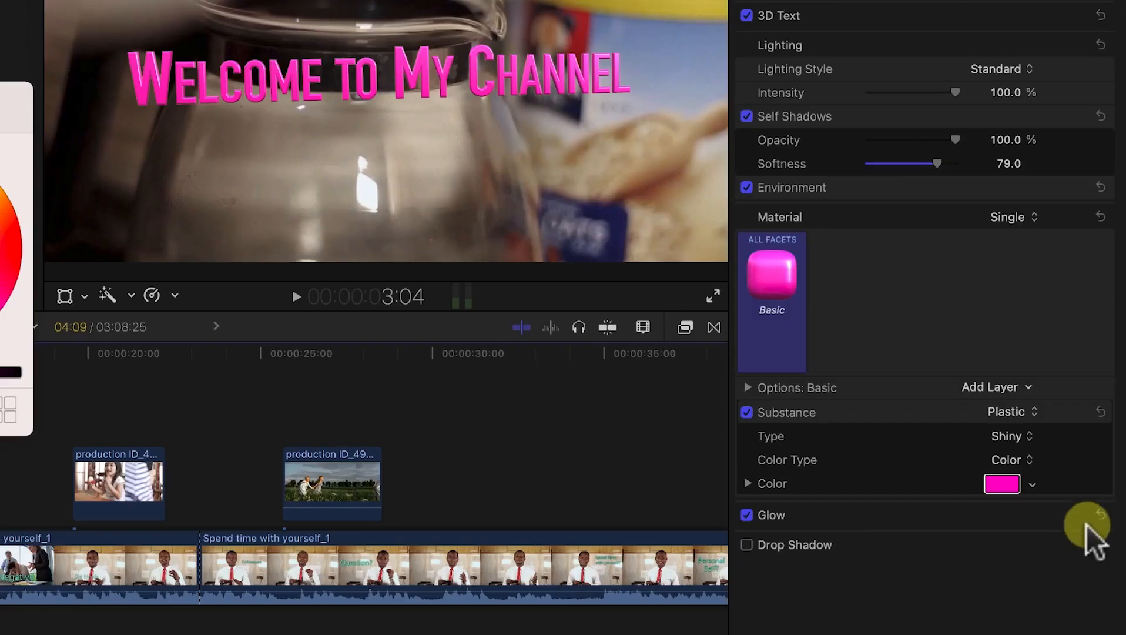
{"action": "left_click", "coordinate": [1084, 517]}
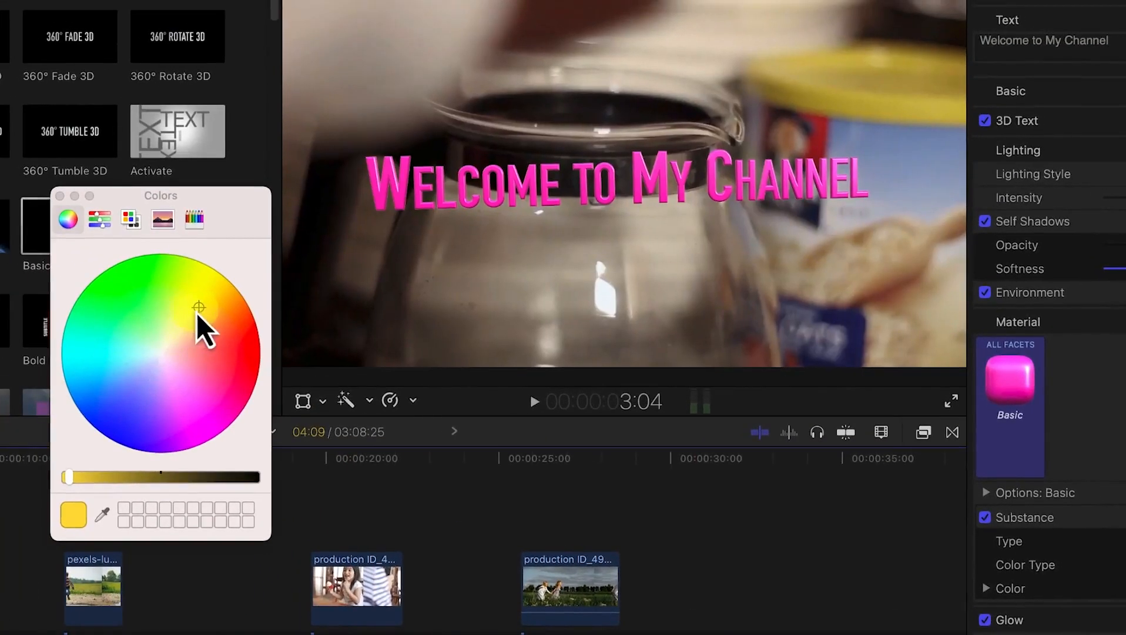
- Try a green glow with a Blur of 8.28 and a Radius of 23, and reset the Glow settings
{"action": "left_click_drag", "start_coordinate": [198, 311], "coordinate": [127, 301]}
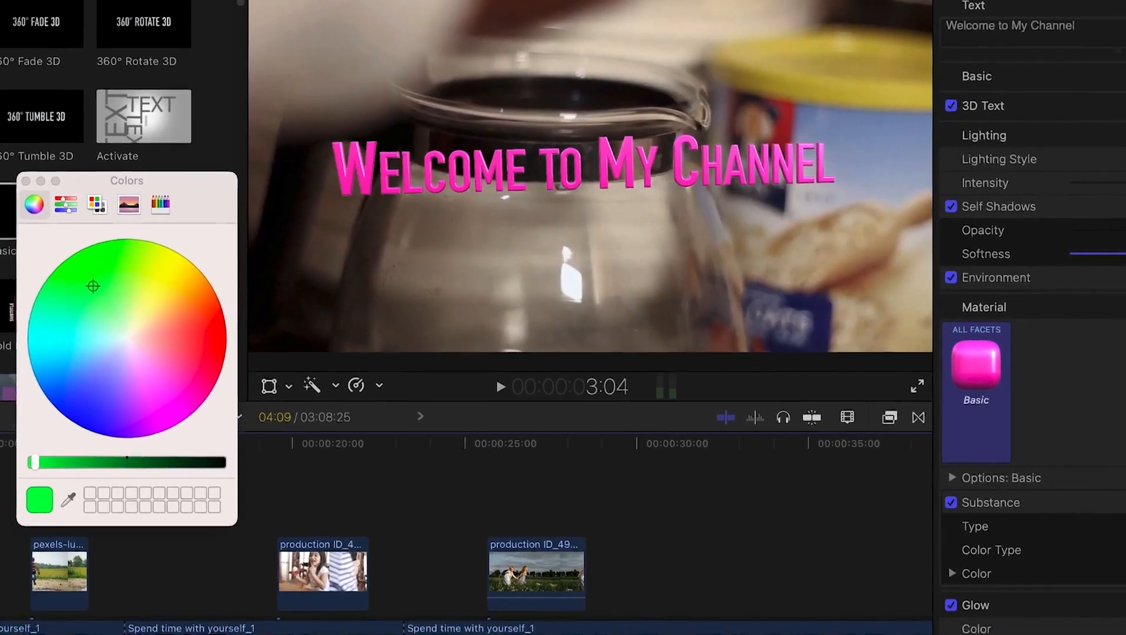
{"action": "left_click_drag", "start_coordinate": [922, 586], "coordinate": [969, 582]}
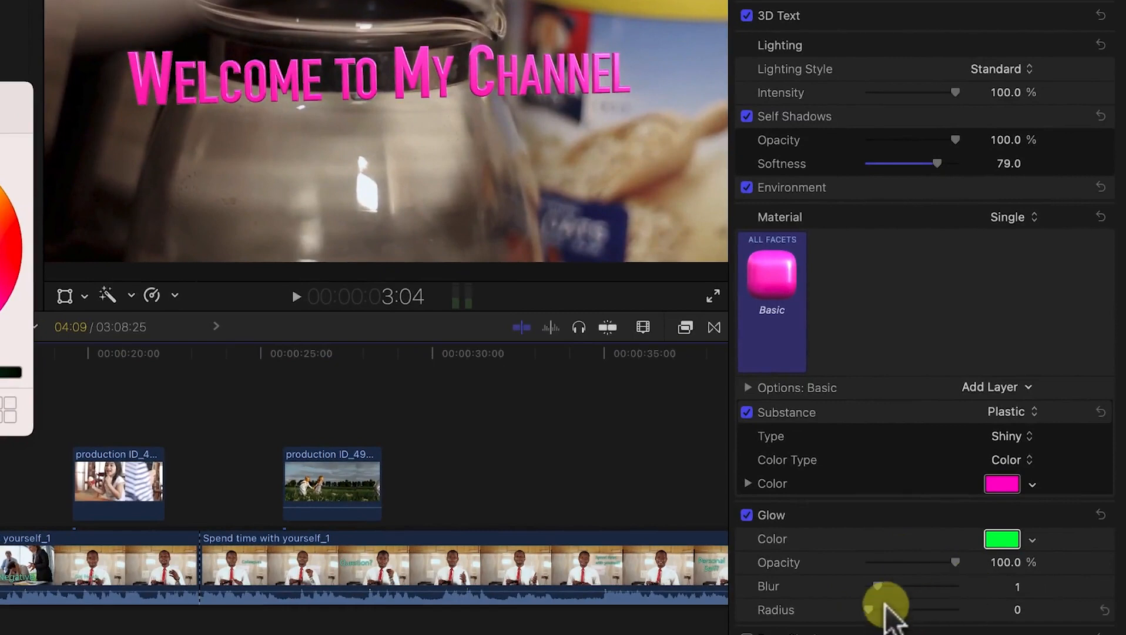
{"action": "left_click_drag", "start_coordinate": [872, 611], "coordinate": [939, 587]}
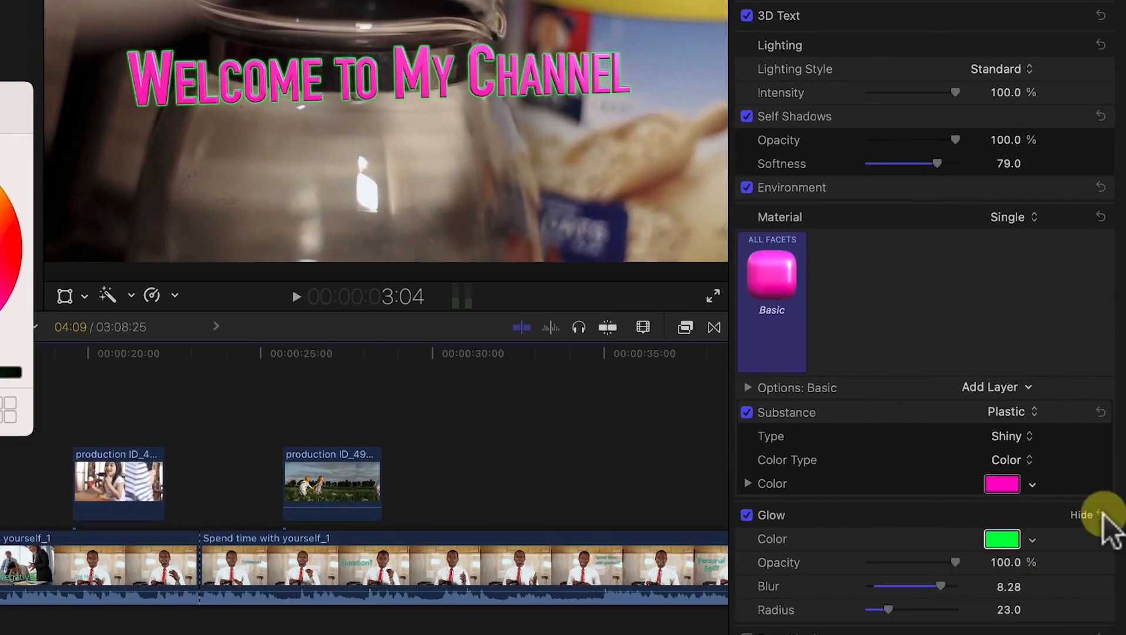
{"action": "left_click", "coordinate": [1101, 515]}
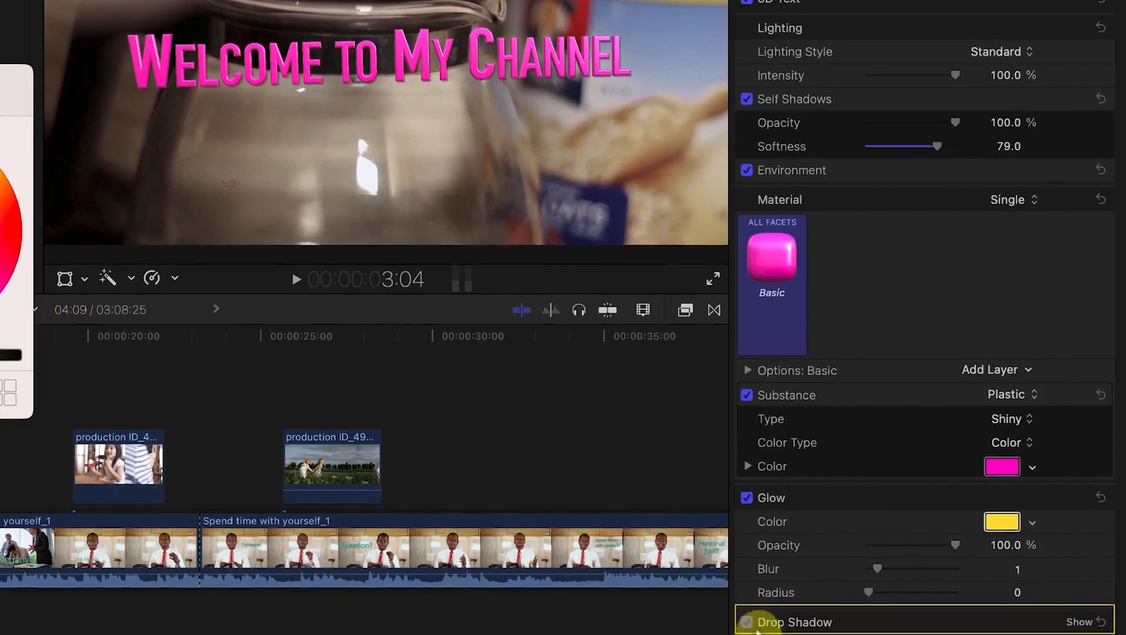
- Turn on Drop Shadow for the title and show its settings
{"action": "left_click", "coordinate": [748, 626]}
{"action": "left_click", "coordinate": [1080, 624]}
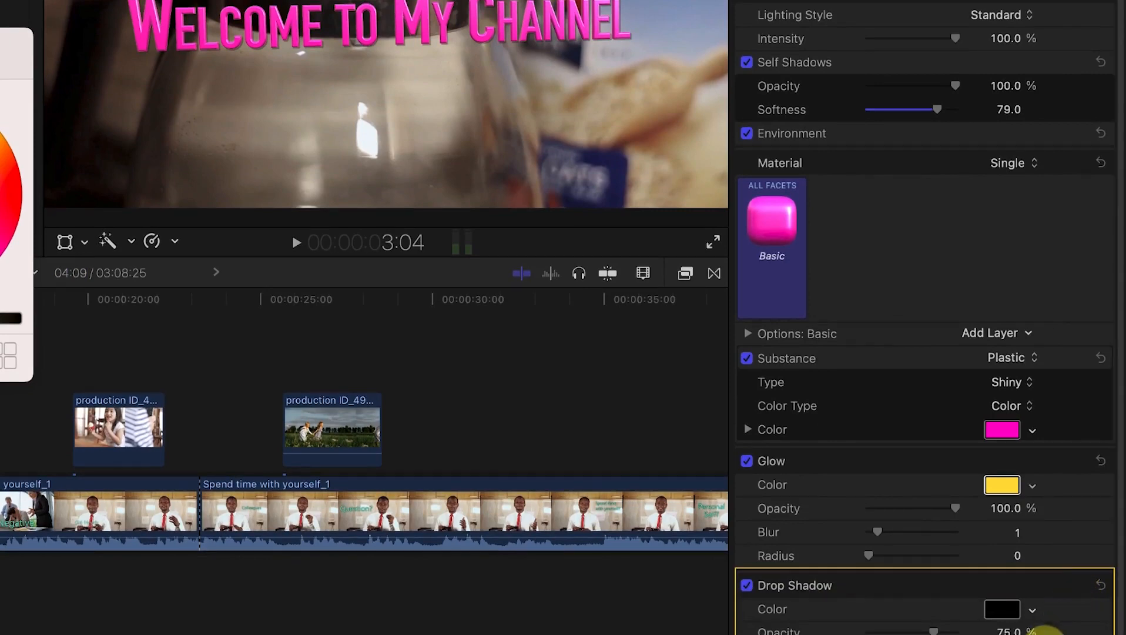
- Try changing the drop shadow's color from black to green by raising its brightness and picking a green hue
{"action": "left_click", "coordinate": [1006, 610]}
{"action": "left_click", "coordinate": [1007, 613]}
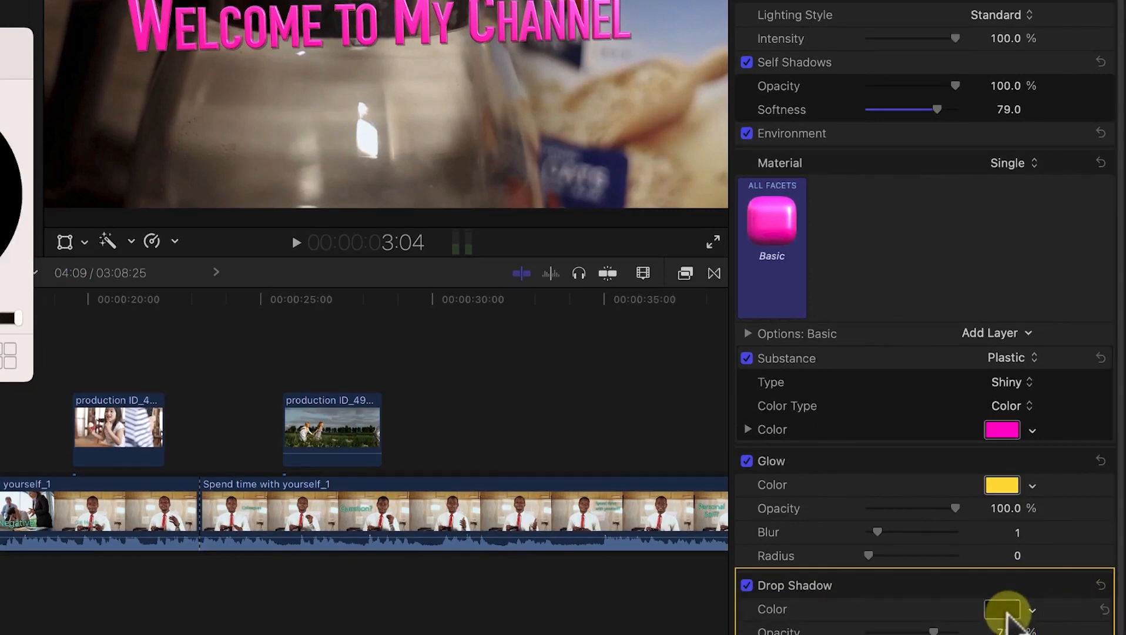
{"action": "left_click", "coordinate": [2, 432]}
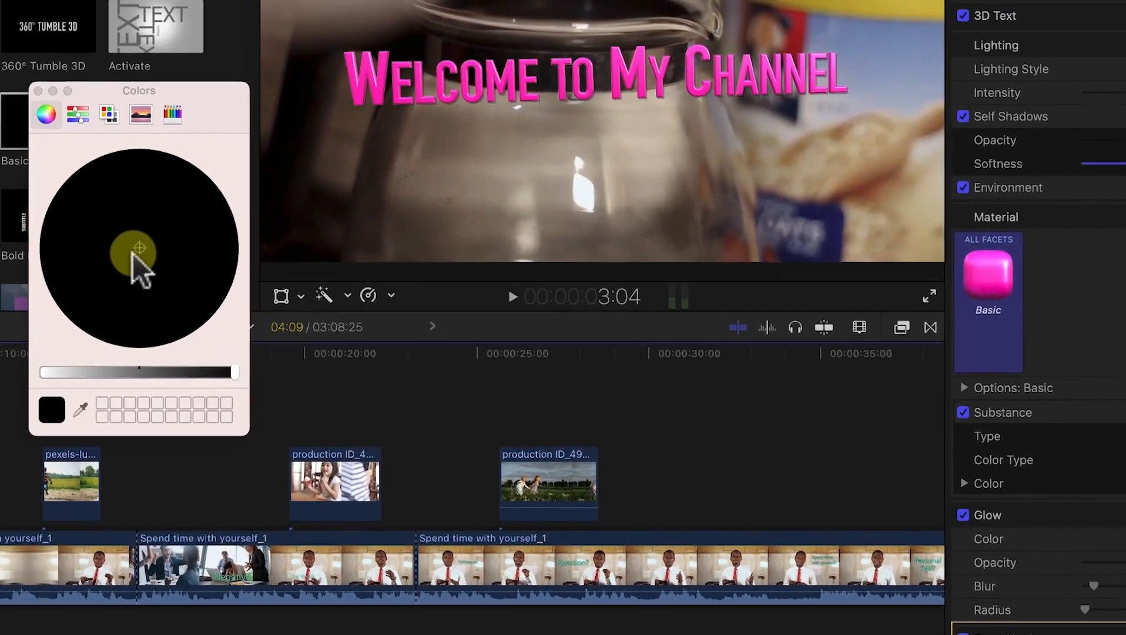
{"action": "left_click_drag", "start_coordinate": [135, 255], "coordinate": [179, 274]}
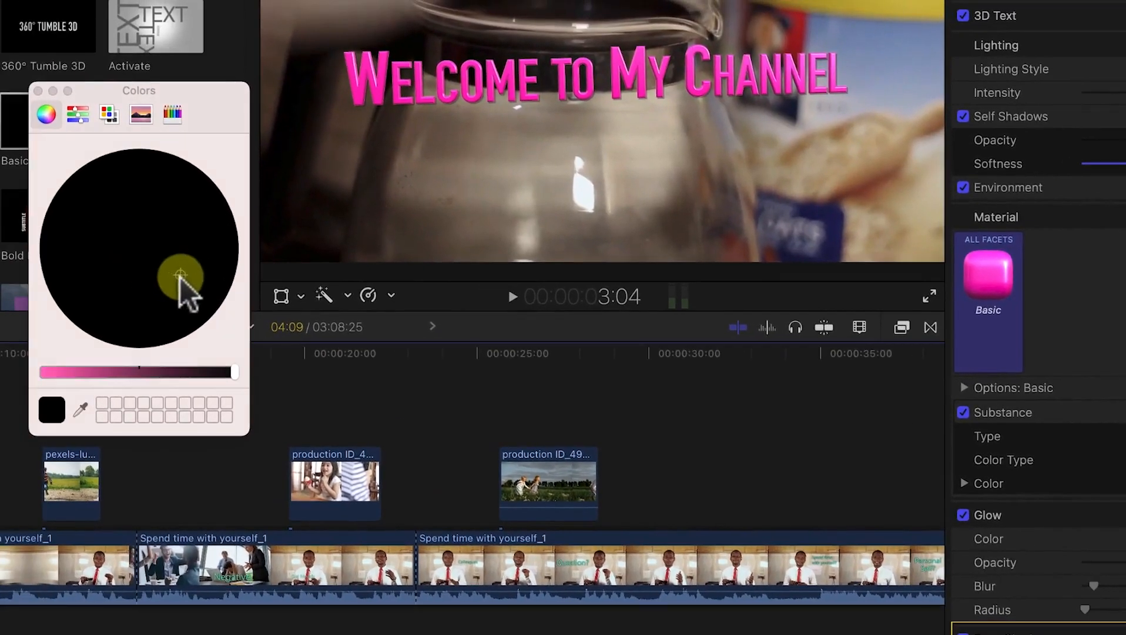
{"action": "left_click_drag", "start_coordinate": [139, 373], "coordinate": [58, 372]}
{"action": "left_click", "coordinate": [169, 264]}
{"action": "left_click_drag", "start_coordinate": [169, 266], "coordinate": [125, 206]}
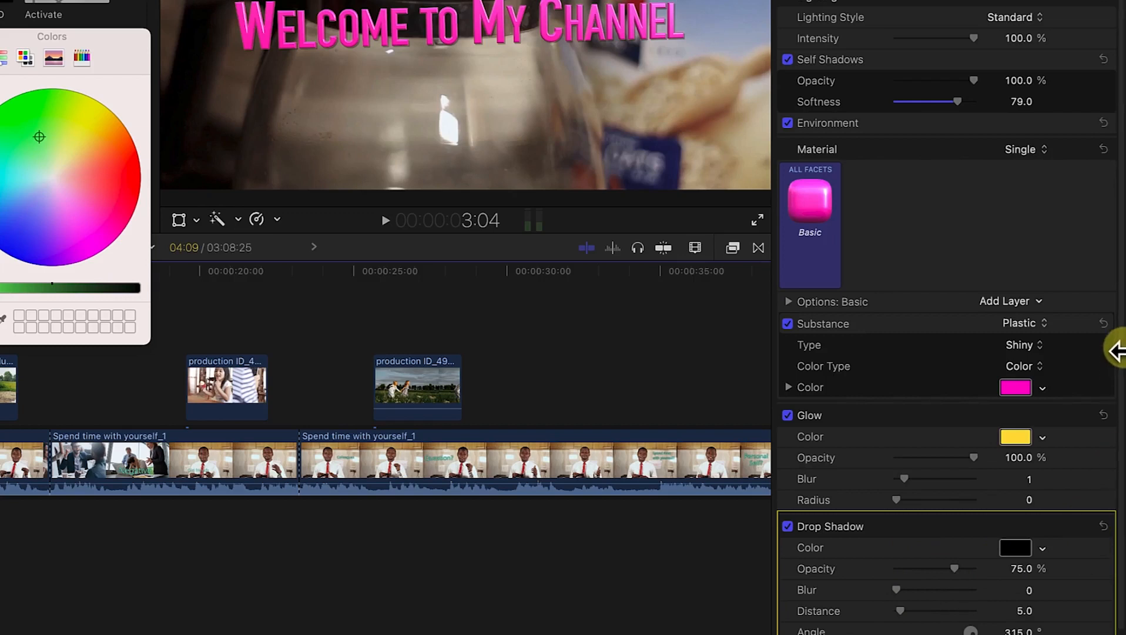
- Set the drop shadow's Distance to 55
{"action": "scroll", "coordinate": [1119, 358], "scroll_direction": "down", "scroll_amount": 1}
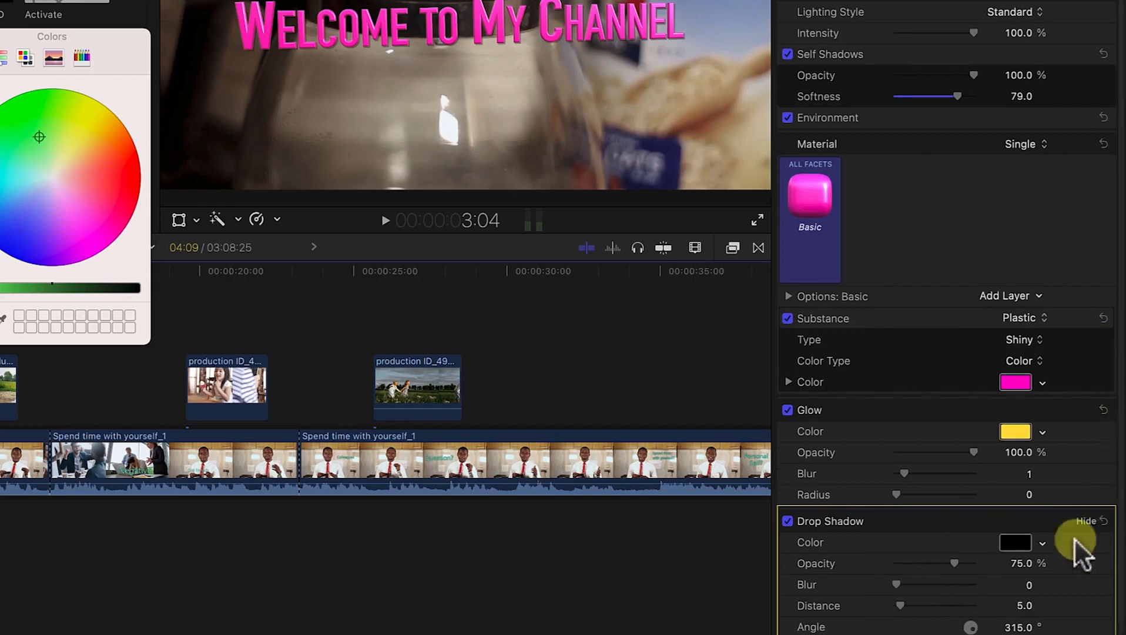
{"action": "mouse_move", "coordinate": [925, 608]}
{"action": "left_mouse_down"}
{"action": "mouse_move", "coordinate": [902, 606]}
{"action": "mouse_move", "coordinate": [946, 603]}
{"action": "left_mouse_up"}
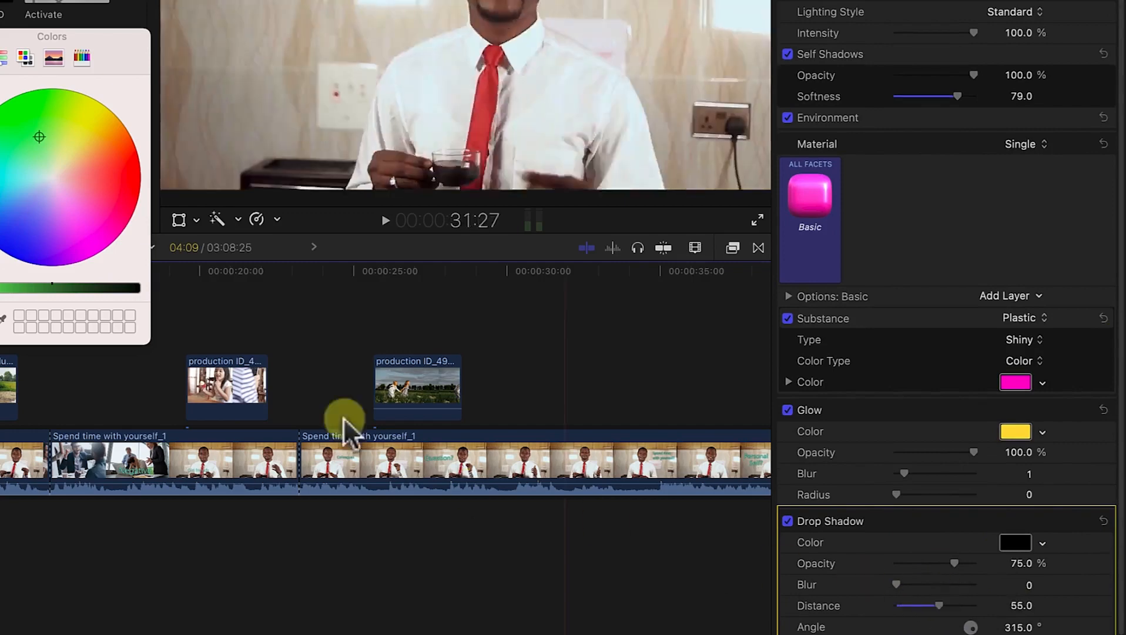